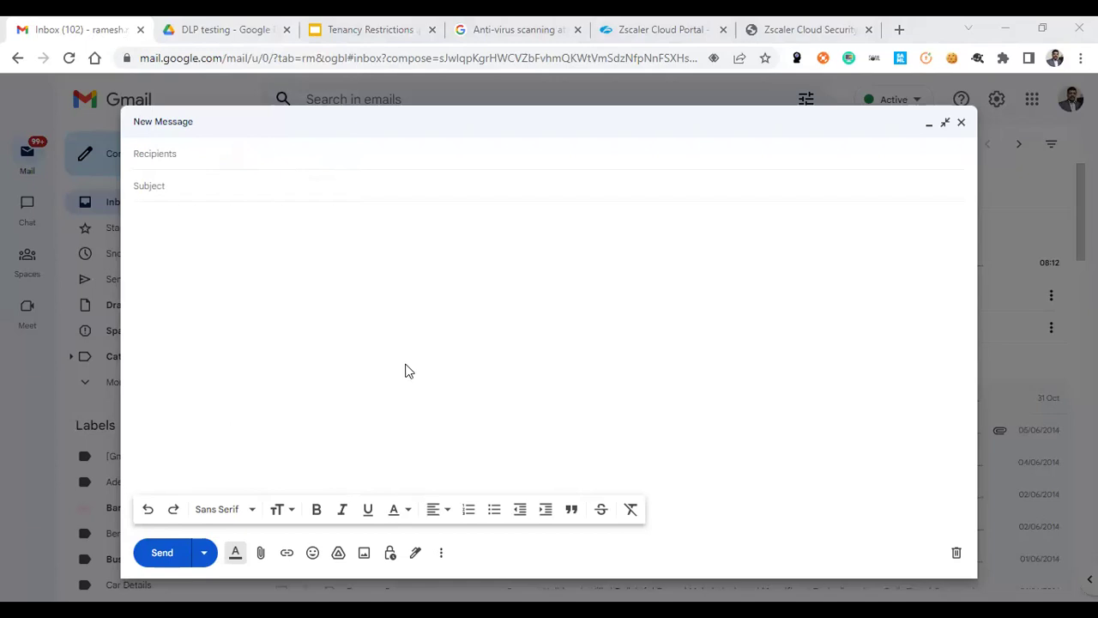
# Attach DLP-test.txt (rejected) and test123.txt to the new Gmail message, then go to the Drive DLP testing folder.
pyautogui.moveTo(409, 371); pyautogui.dragTo(407, 364)
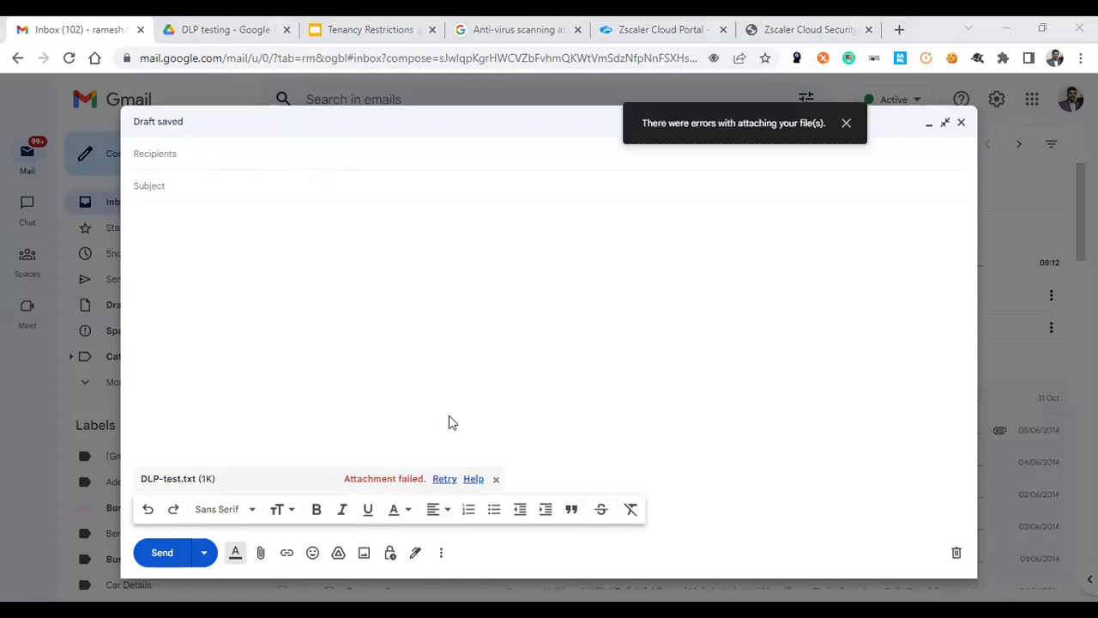
pyautogui.moveTo(449, 415); pyautogui.dragTo(450, 414)
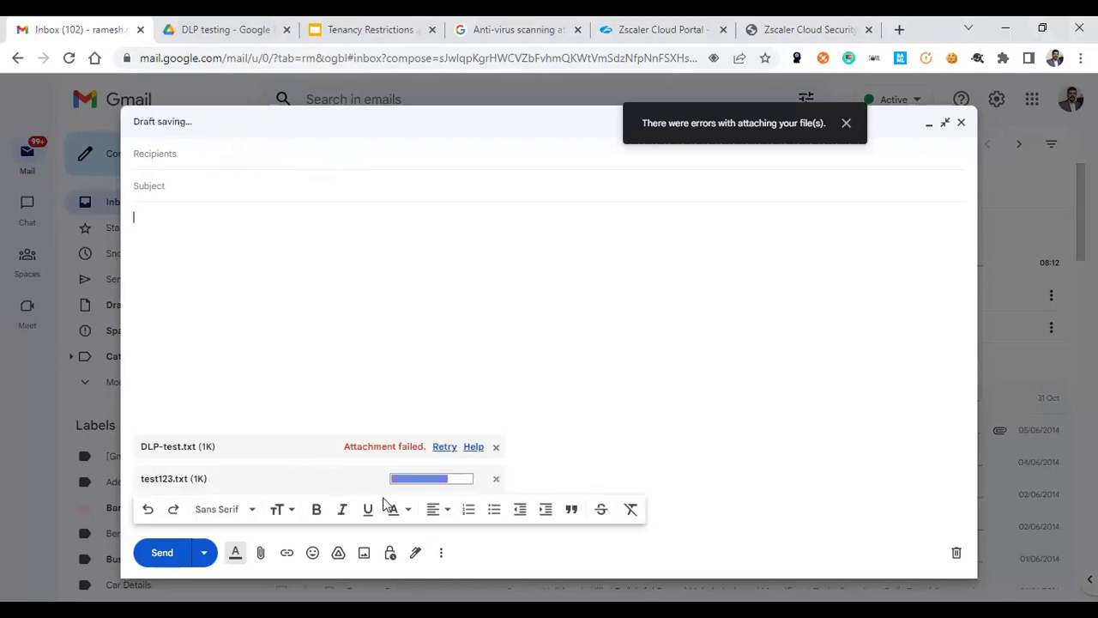
pyautogui.click(259, 36)
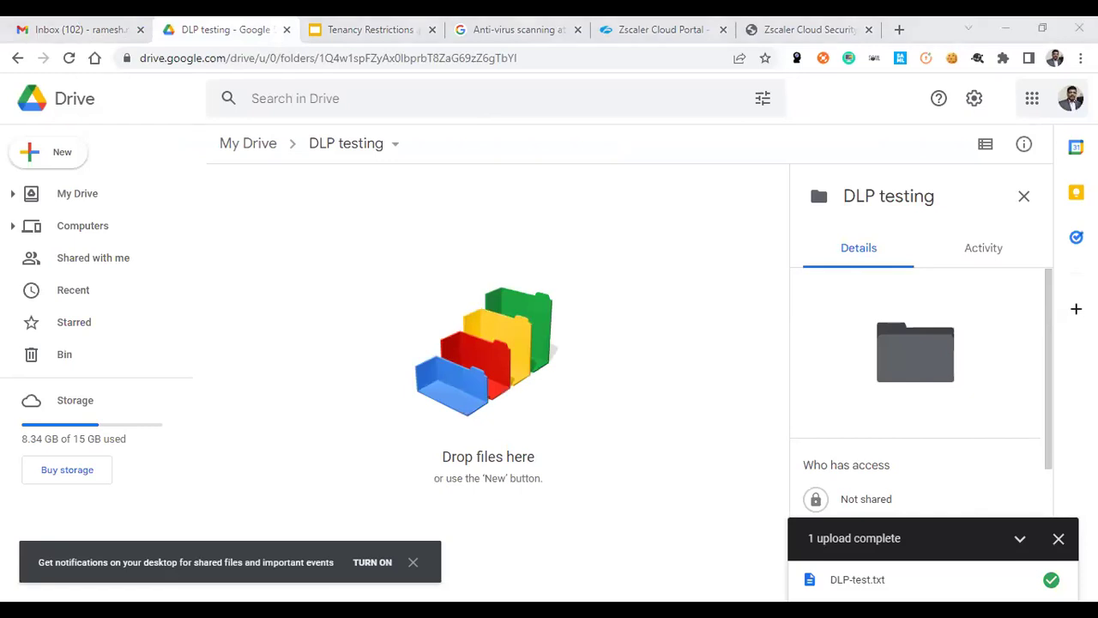
# Upload DLP-test.txt into the Drive DLP testing folder; the uploads fail with connection lost.
pyautogui.moveTo(473, 290); pyautogui.dragTo(471, 290)
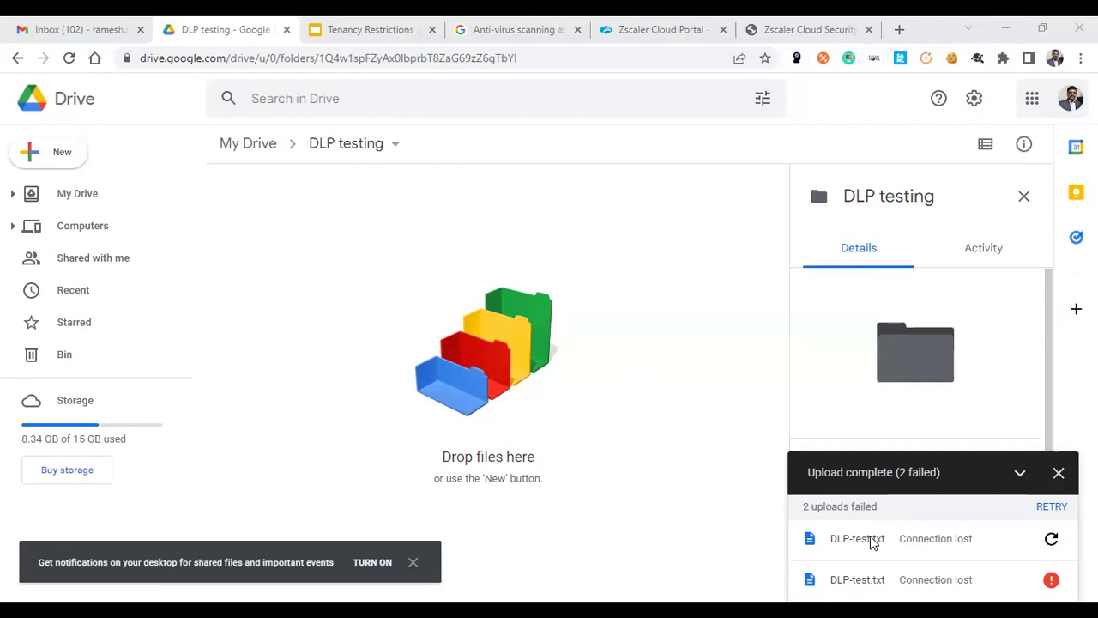
# Review DLP_Rule_1 in the Data Loss Prevention policy: confidential engine criteria and Block action.
pyautogui.click(674, 26)
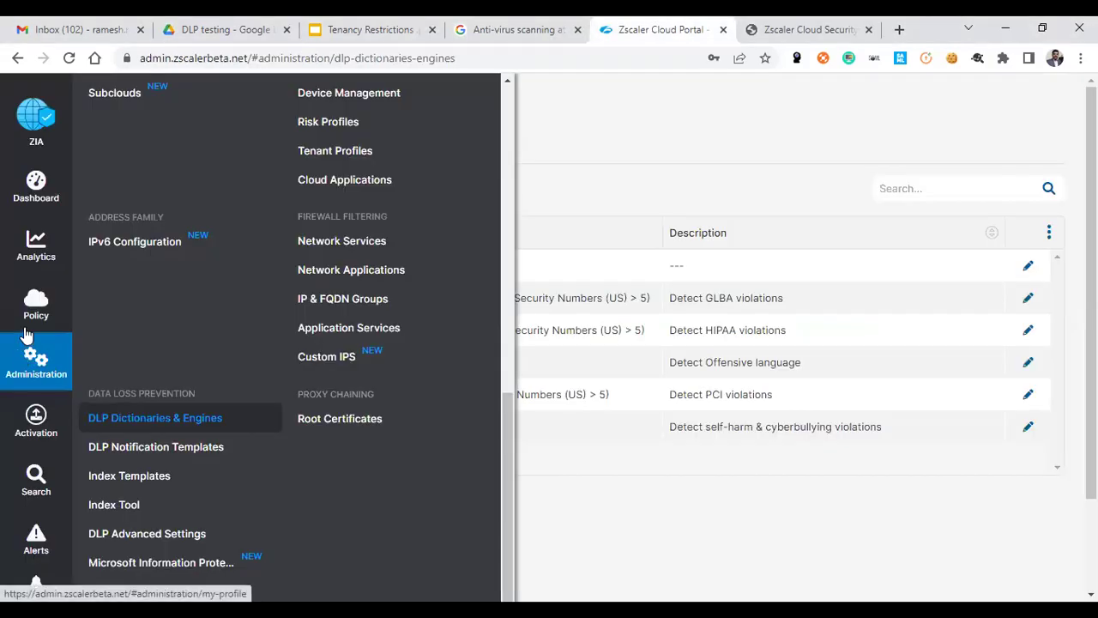
pyautogui.moveTo(36, 305)
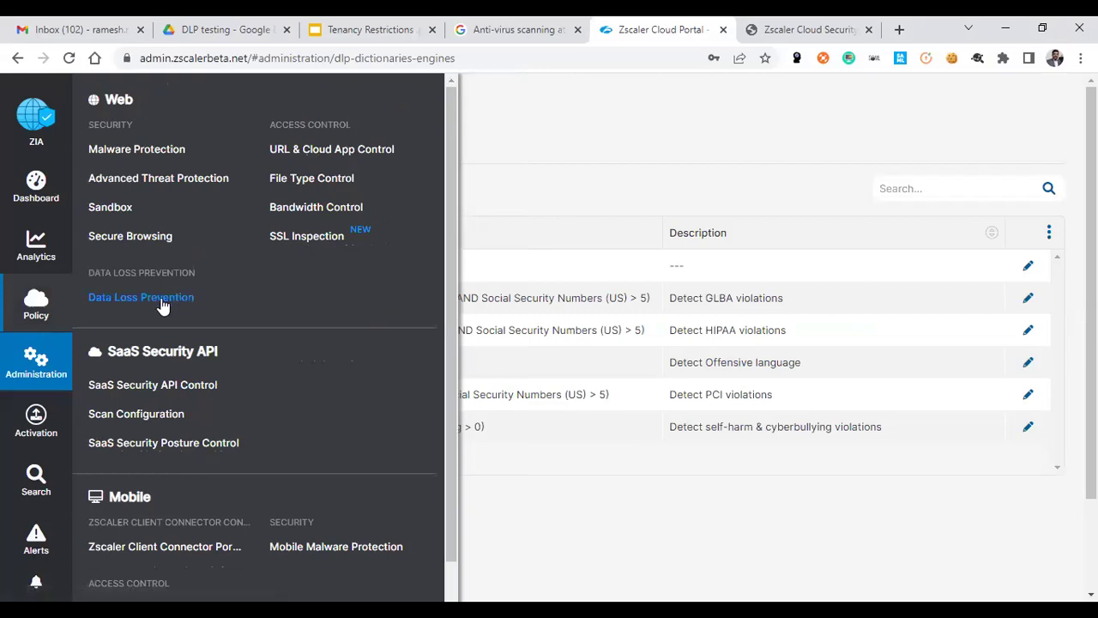
pyautogui.click(163, 305)
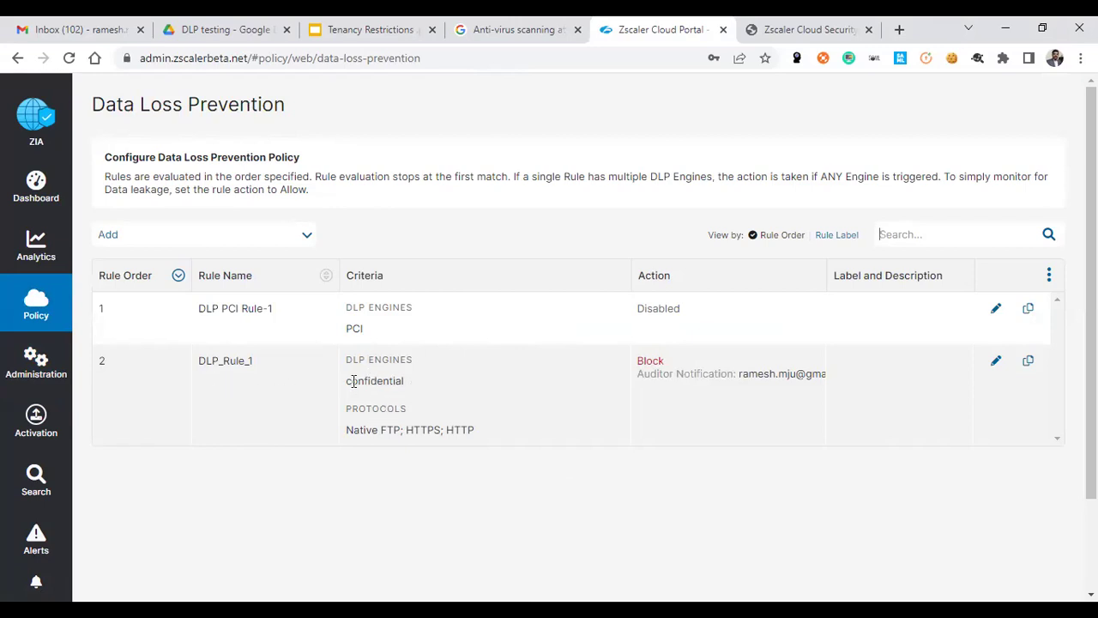
pyautogui.moveTo(404, 384); pyautogui.dragTo(333, 368)
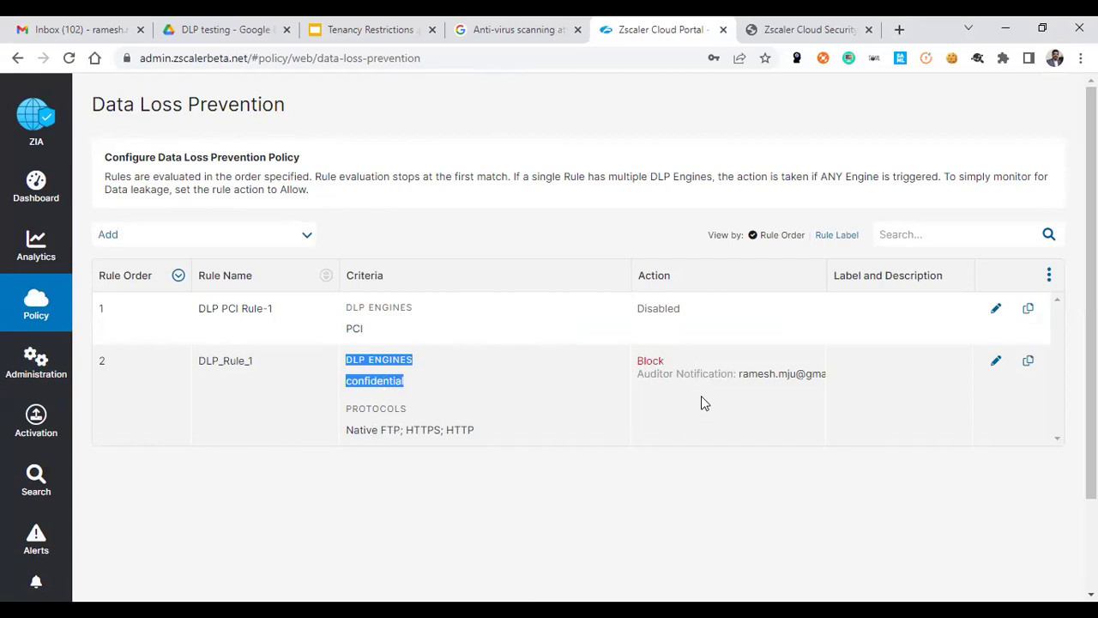
pyautogui.moveTo(667, 366); pyautogui.dragTo(135, 380)
# List the DLP engines and confirm the confidential engine uses one custom dictionary.
pyautogui.moveTo(36, 365)
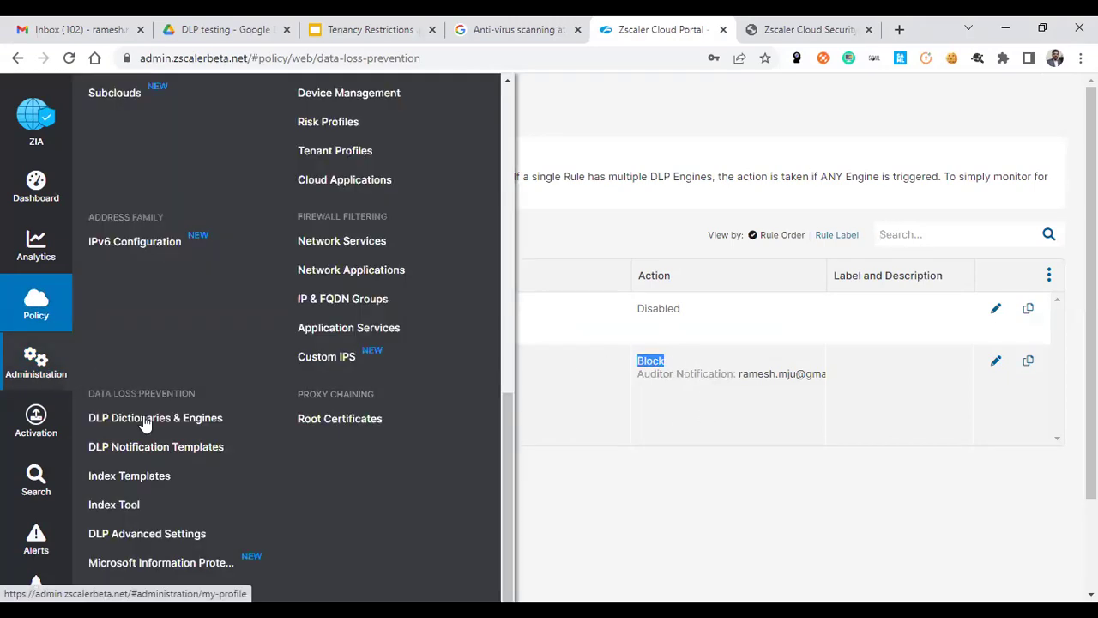
pyautogui.click(203, 419)
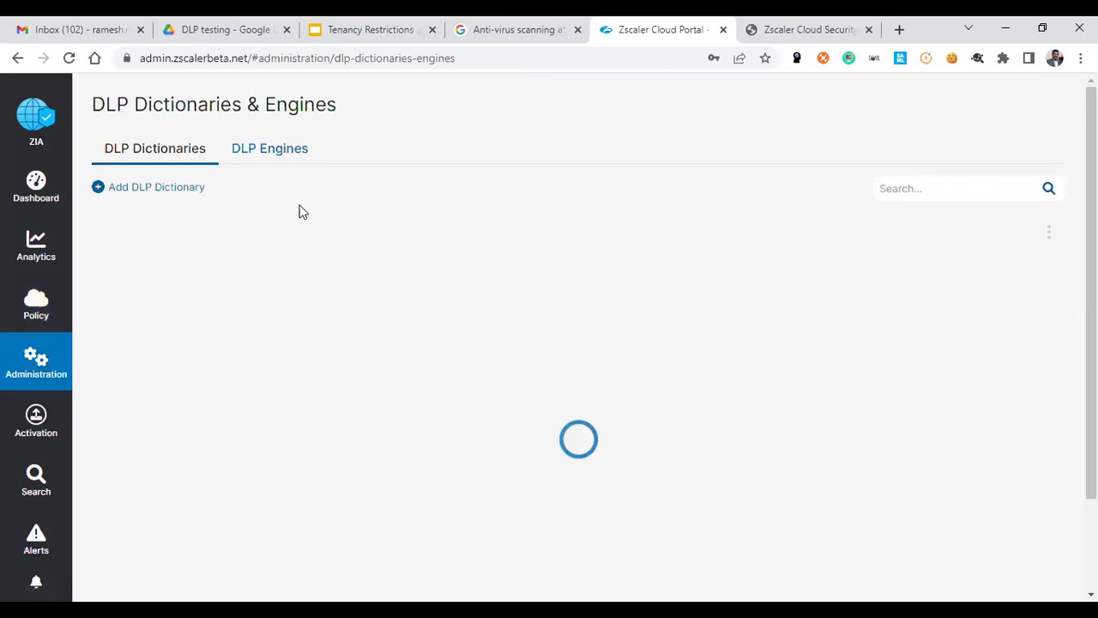
pyautogui.click(284, 152)
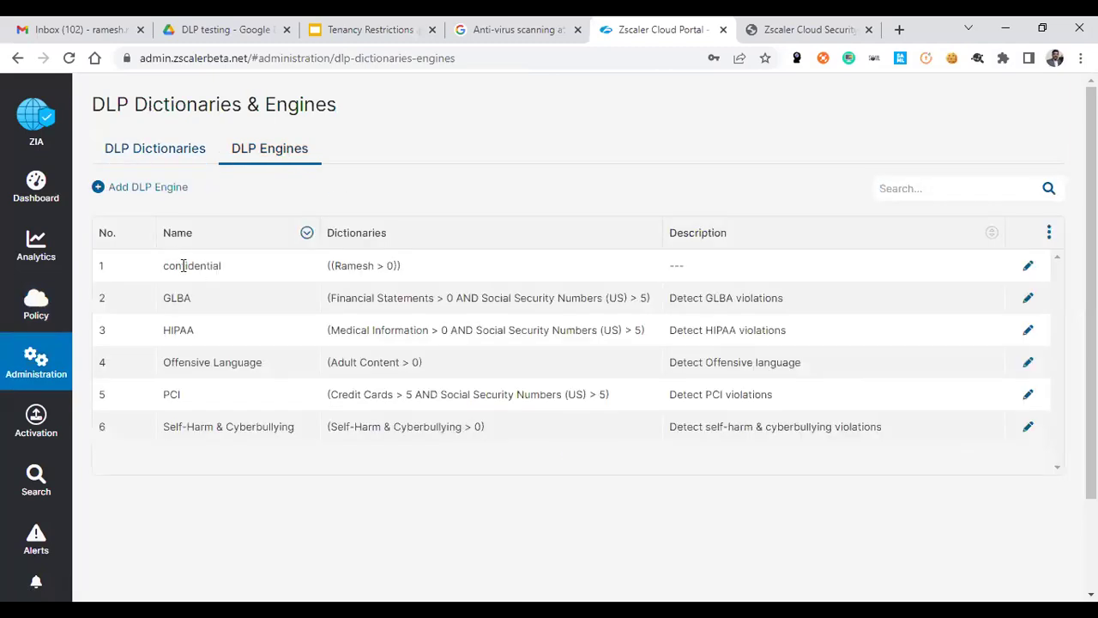
pyautogui.doubleClick(183, 266)
pyautogui.moveTo(334, 266); pyautogui.dragTo(326, 286)
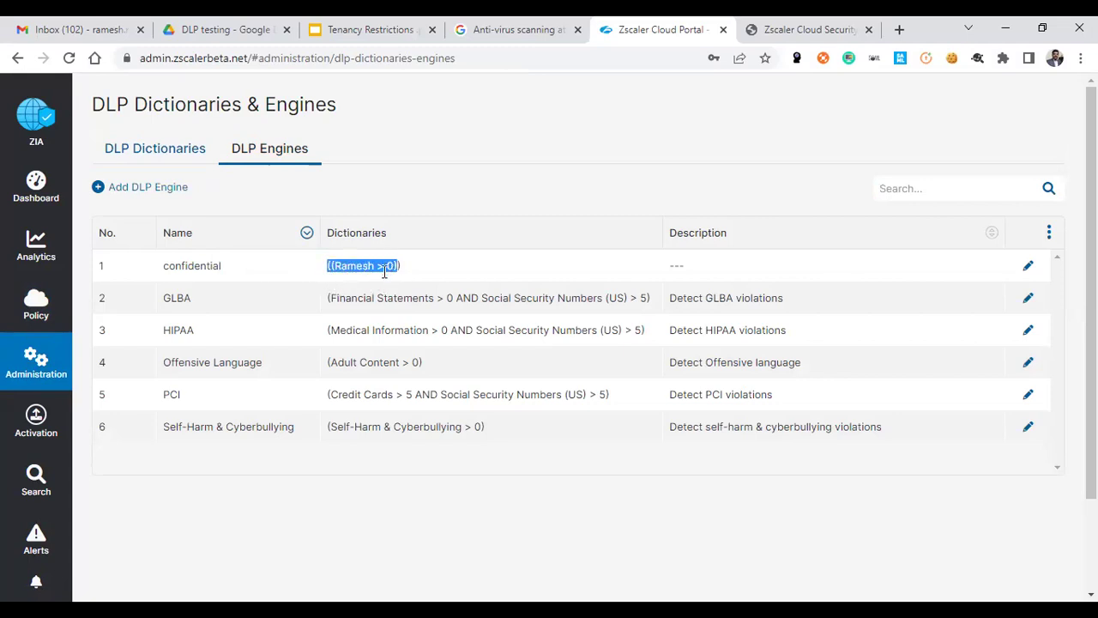
# View the confidential engine's expression without saving changes, then list the DLP dictionaries.
pyautogui.click(1027, 266)
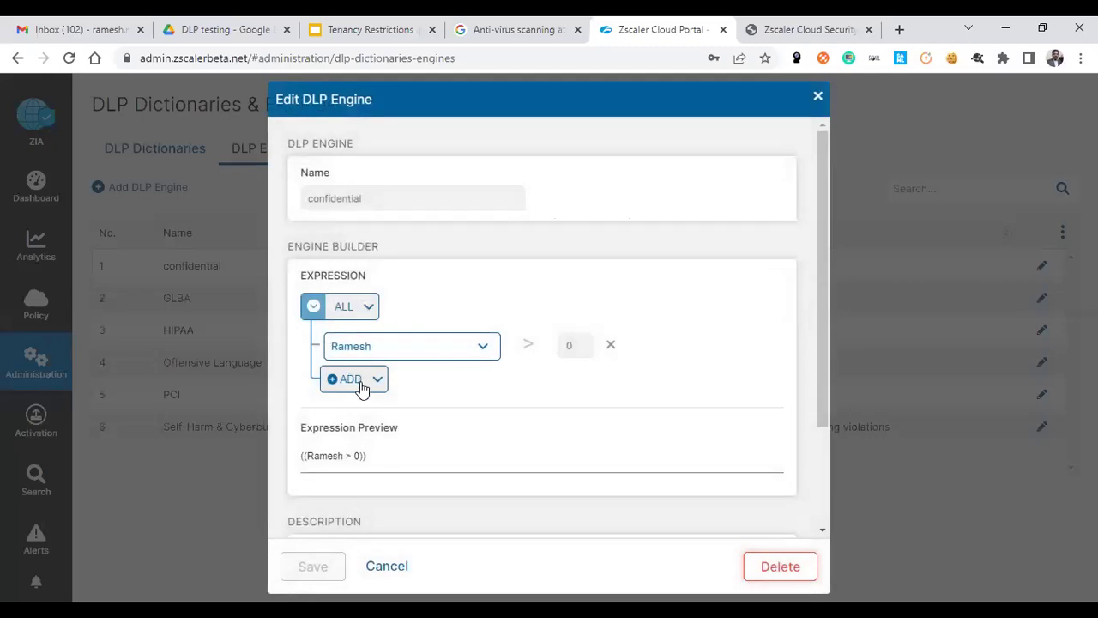
pyautogui.scroll(-3, 468, 471)
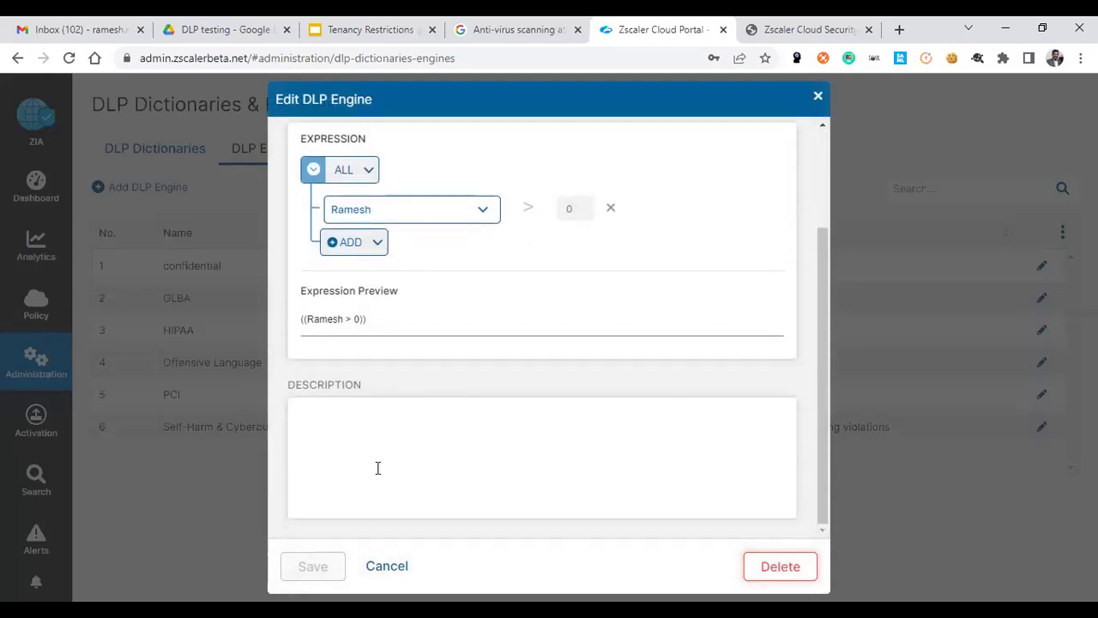
pyautogui.click(378, 570)
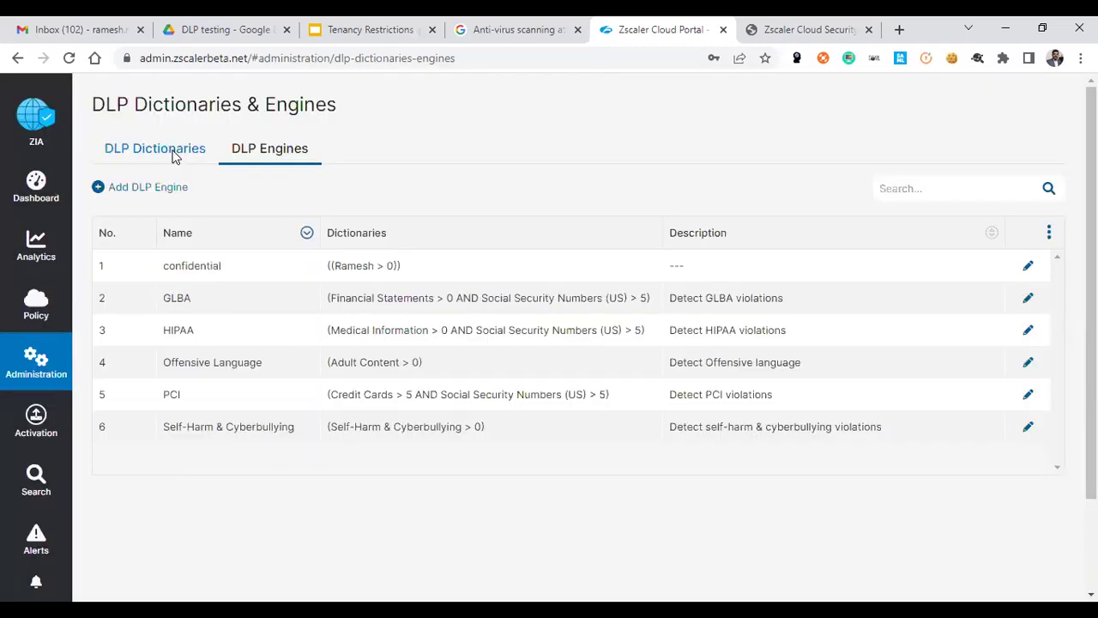
pyautogui.click(174, 151)
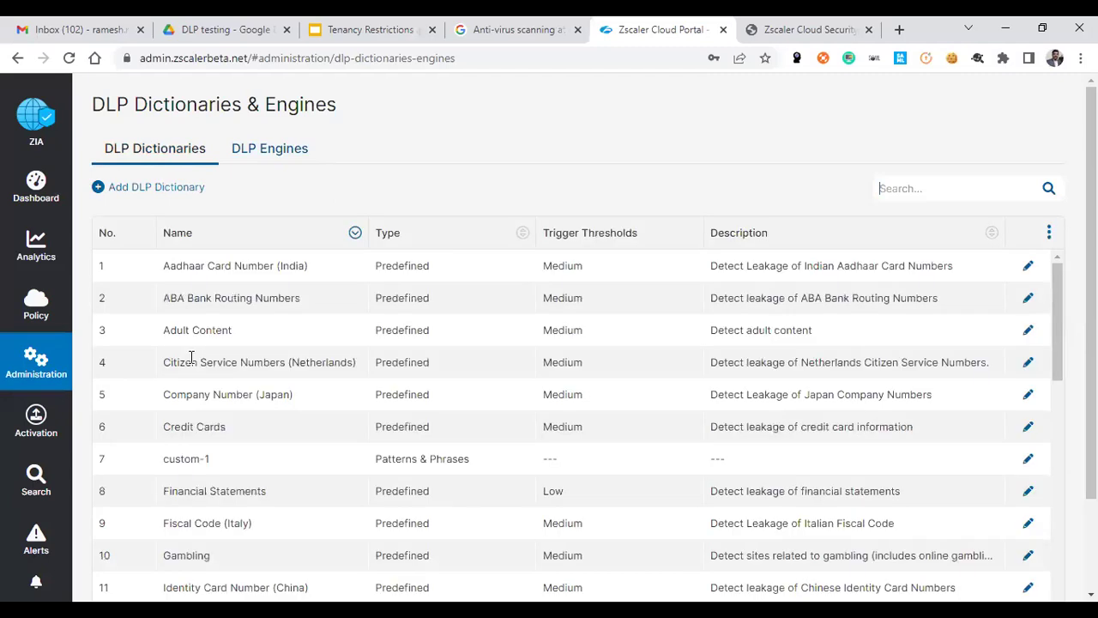
pyautogui.scroll(-3, 225, 436)
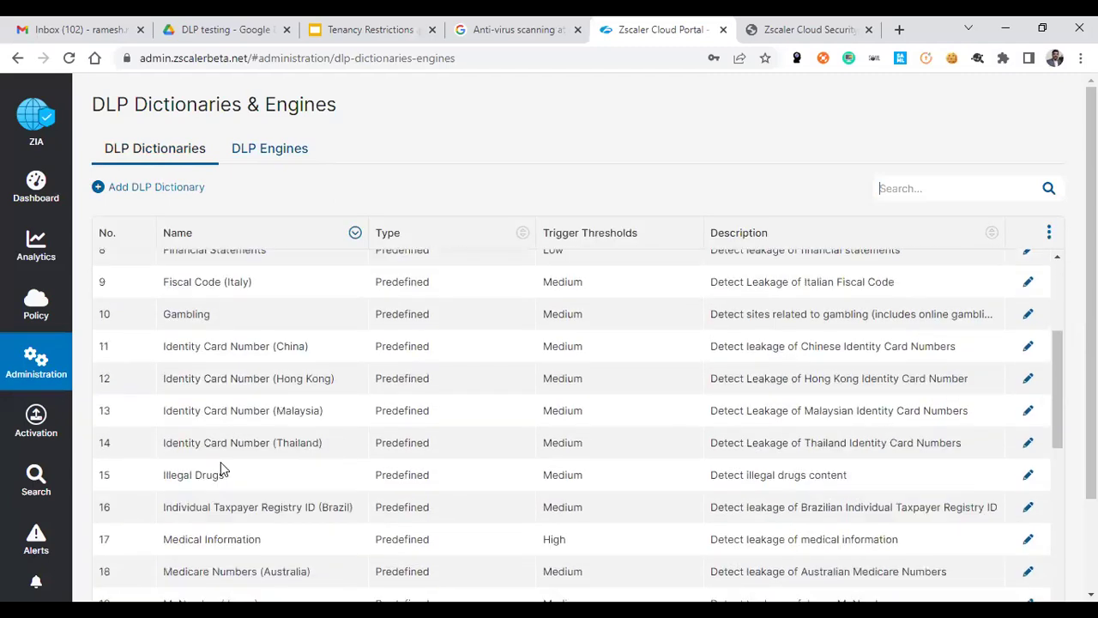
pyautogui.scroll(-3, 223, 434)
pyautogui.scroll(-9, 250, 464)
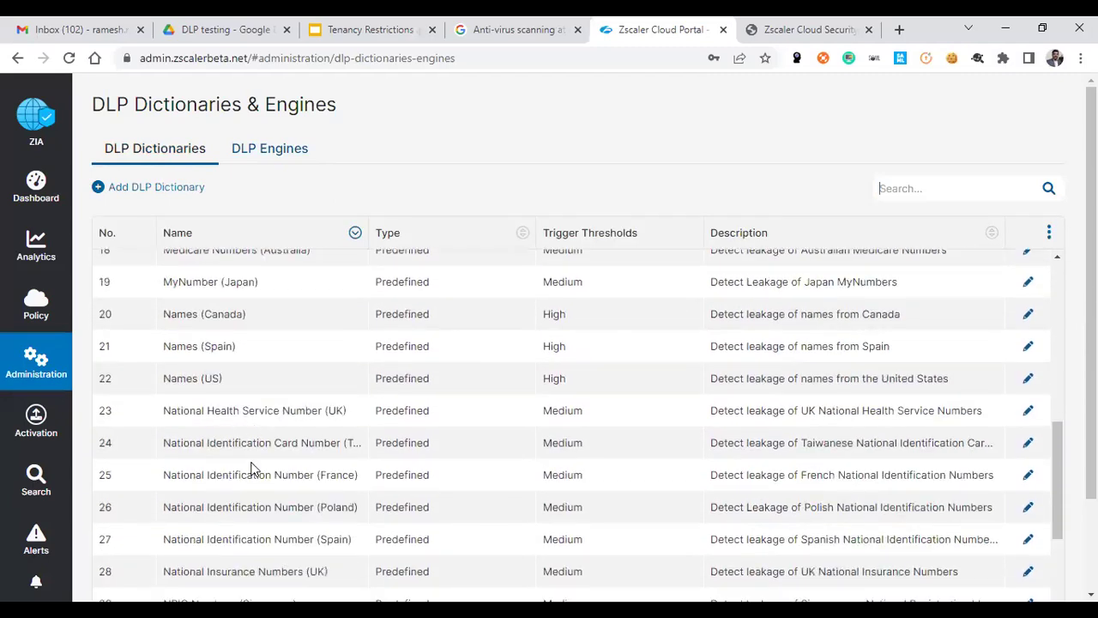
pyautogui.scroll(-2, 248, 467)
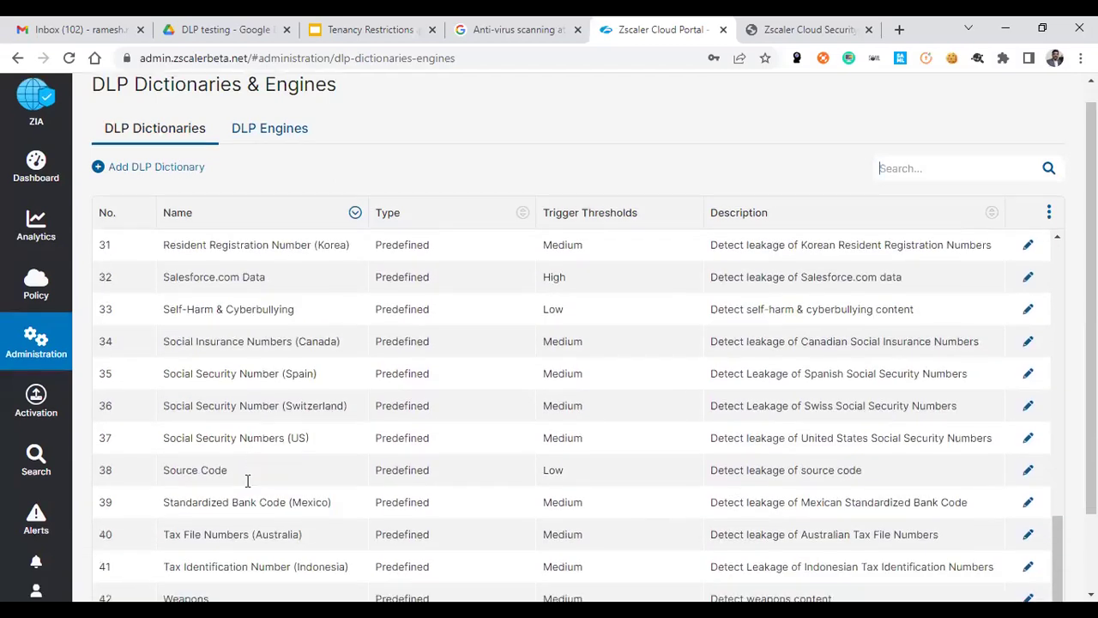
pyautogui.scroll(3, 217, 459)
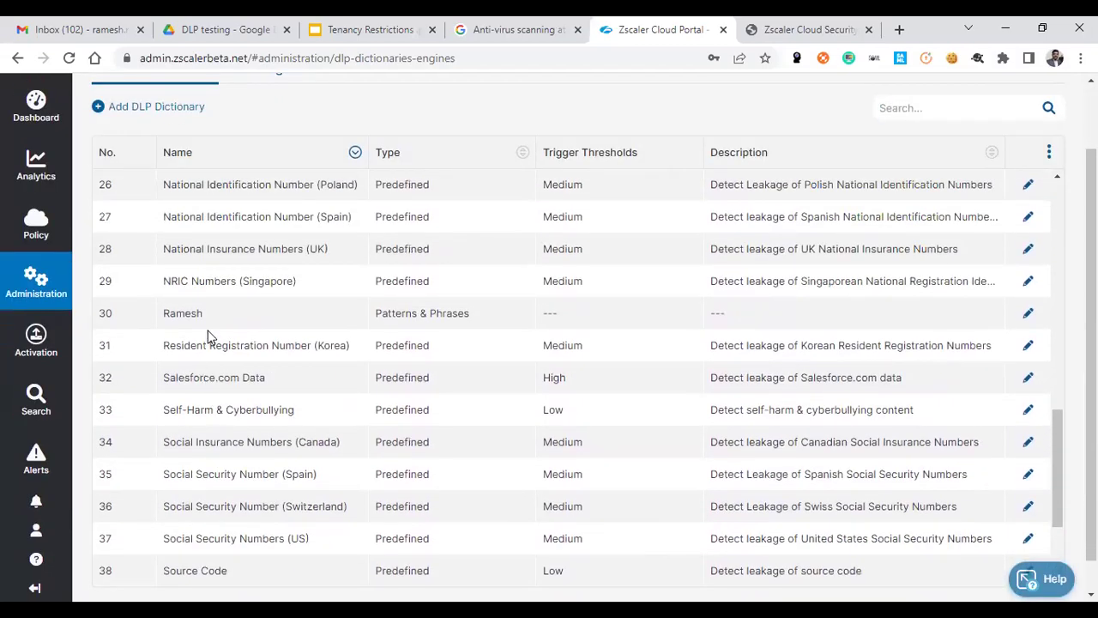
pyautogui.doubleClick(163, 310)
pyautogui.moveTo(471, 314); pyautogui.dragTo(374, 313)
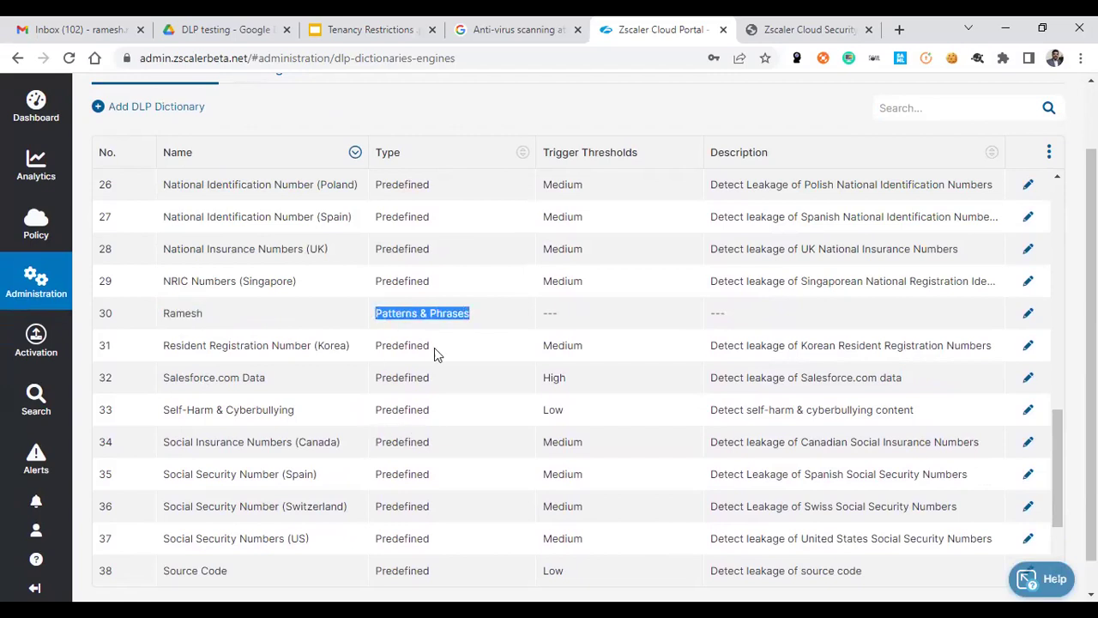
pyautogui.scroll(2, 421, 390)
pyautogui.scroll(2, 255, 380)
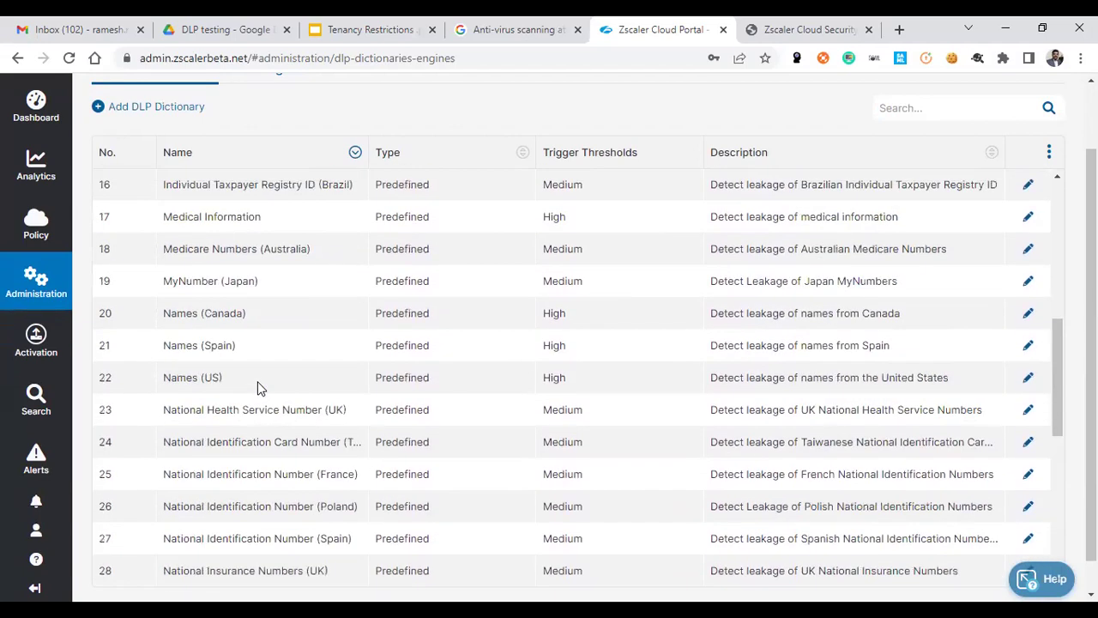
# Load today's raw Web Insights logs.
pyautogui.click(49, 184)
pyautogui.click(124, 307)
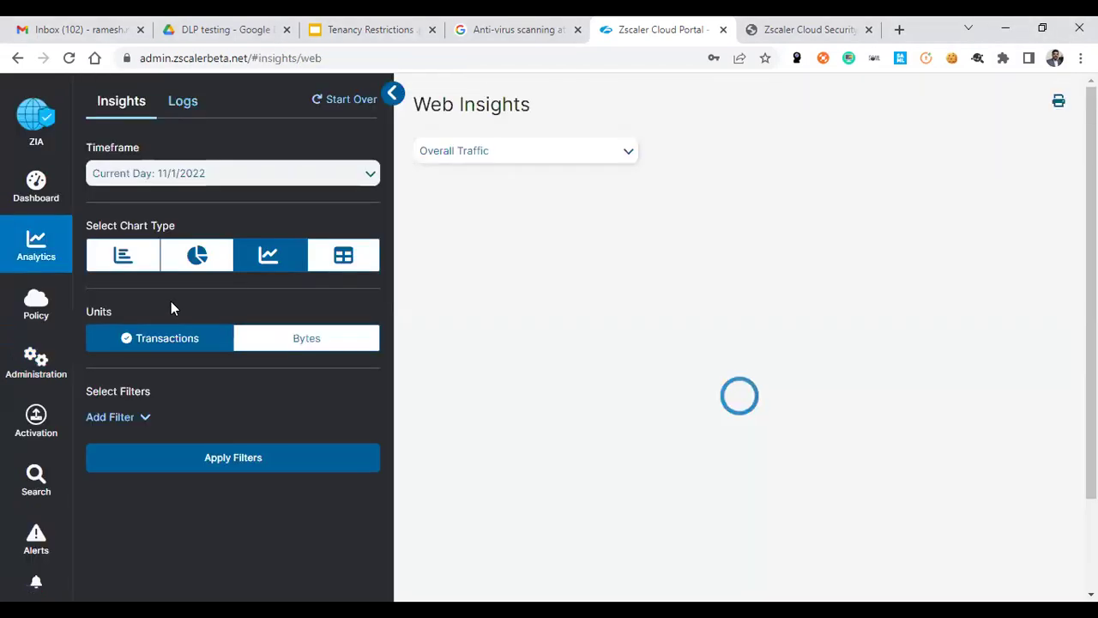
pyautogui.click(181, 116)
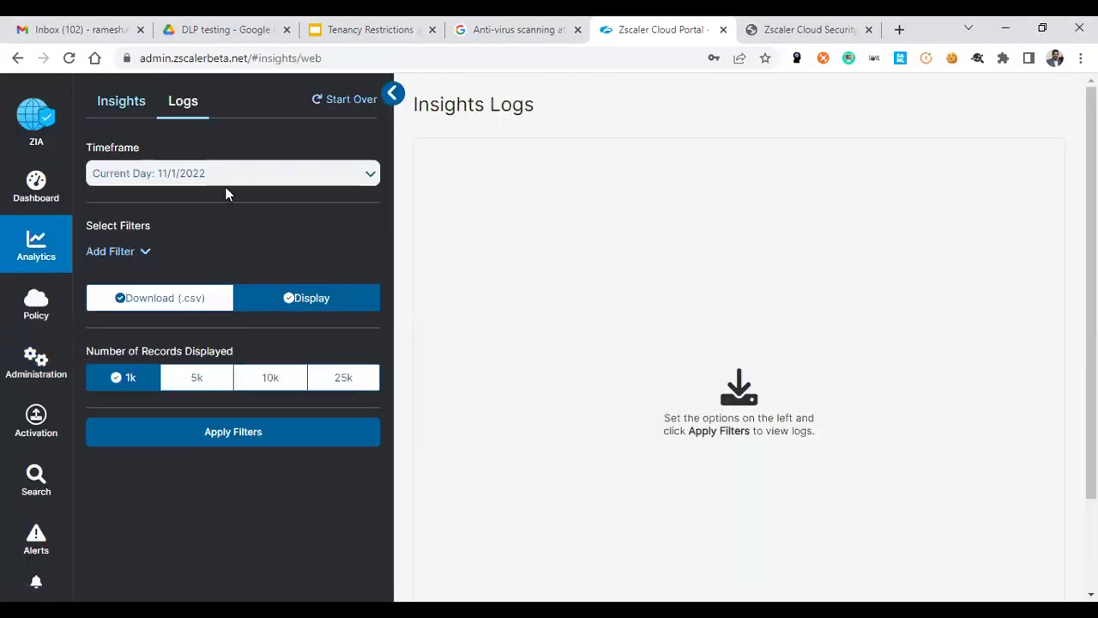
pyautogui.click(233, 431)
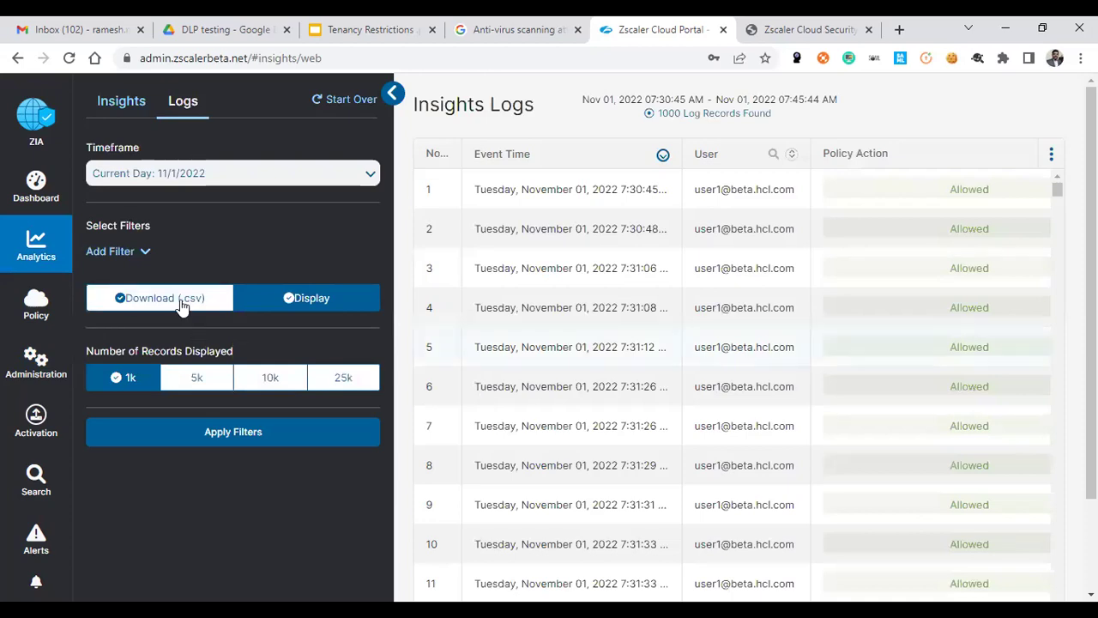
# Filter the logs to Policy Action = Block.
pyautogui.click(133, 251)
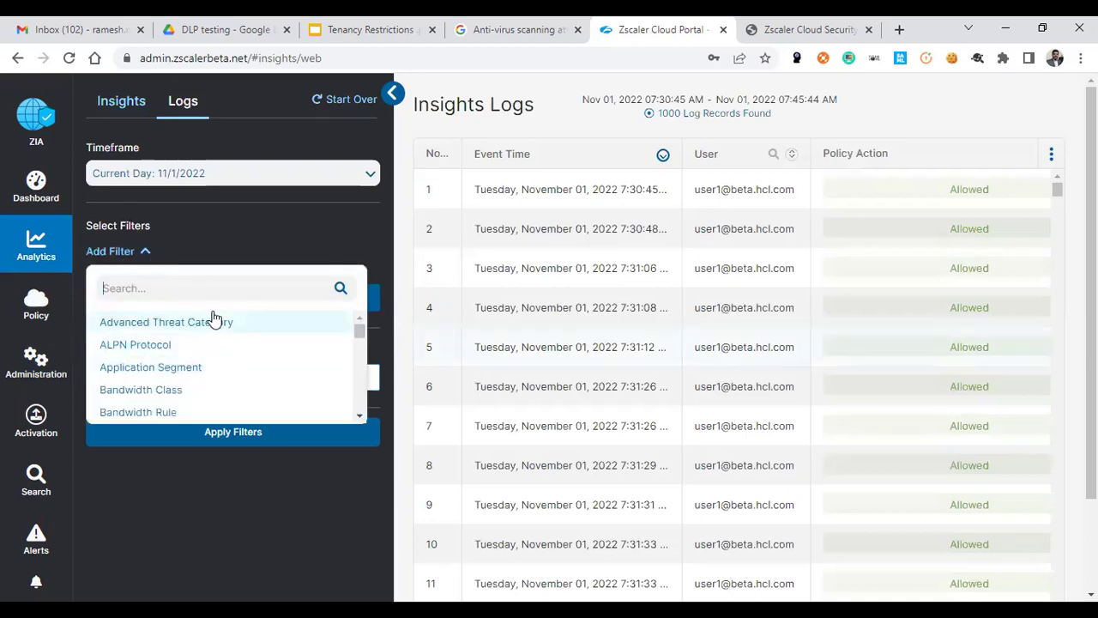
pyautogui.write('poli')
pyautogui.click(131, 345)
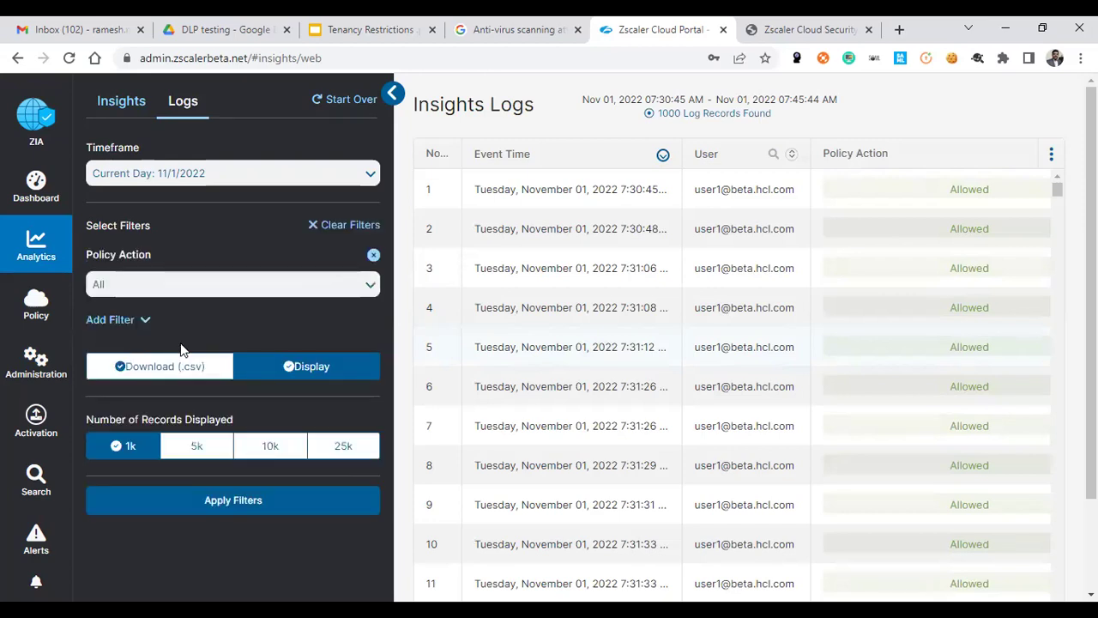
pyautogui.click(145, 287)
pyautogui.scroll(-2, 189, 378)
pyautogui.click(156, 402)
pyautogui.click(239, 498)
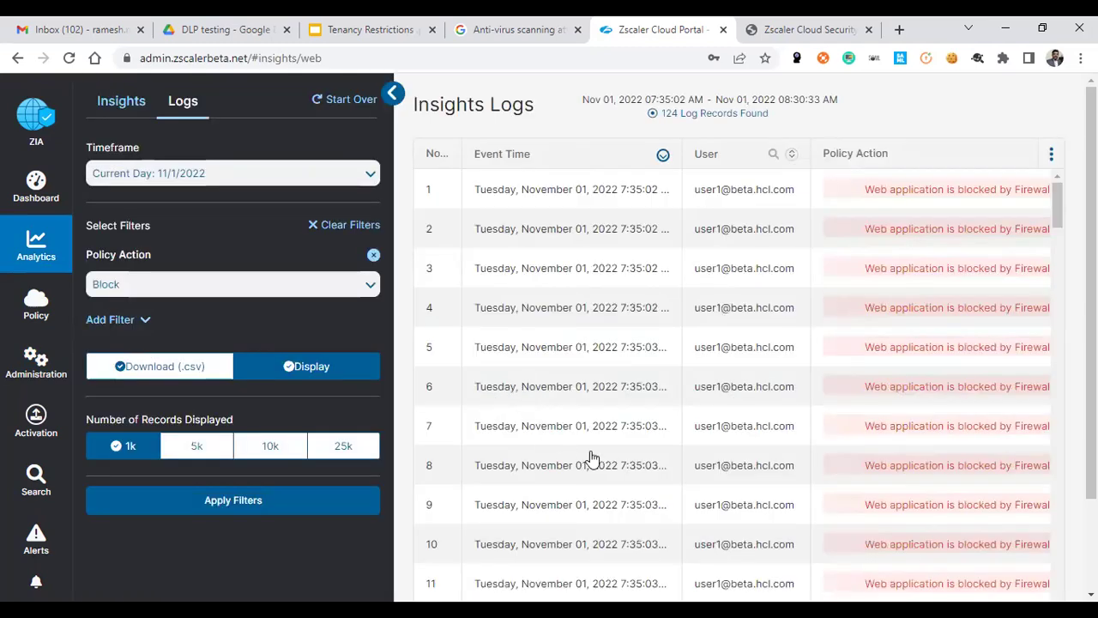
# Review blocked Gmail and Drive uploads flagged 'Violates Compliance Category, archived to mailbox'.
pyautogui.scroll(-4, 674, 444)
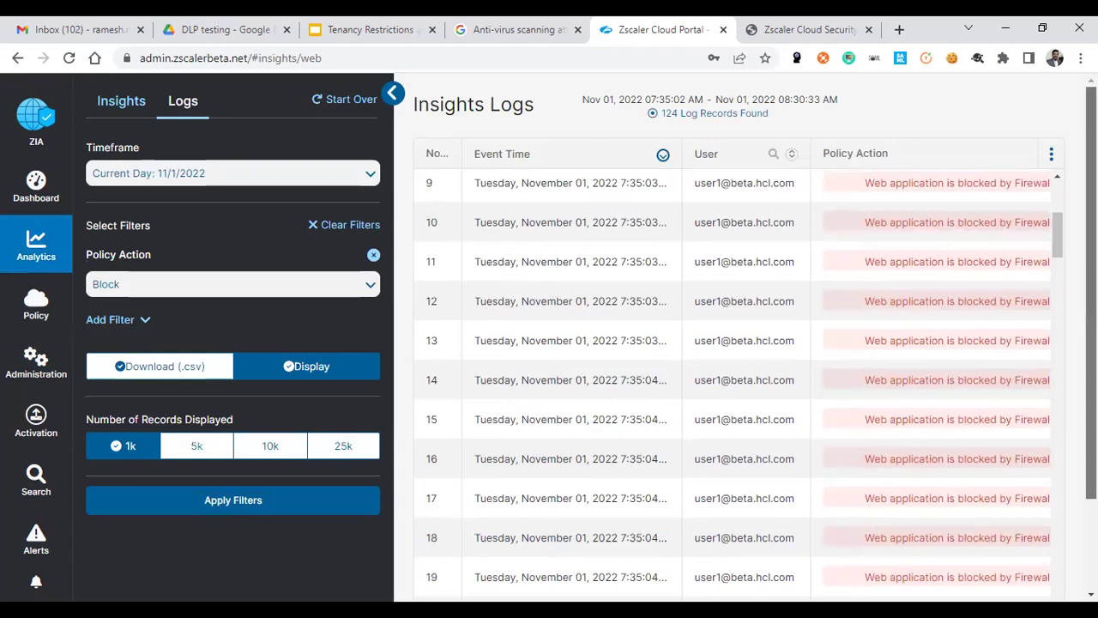
pyautogui.scroll(-1, 559, 535)
pyautogui.scroll(-1, 767, 527)
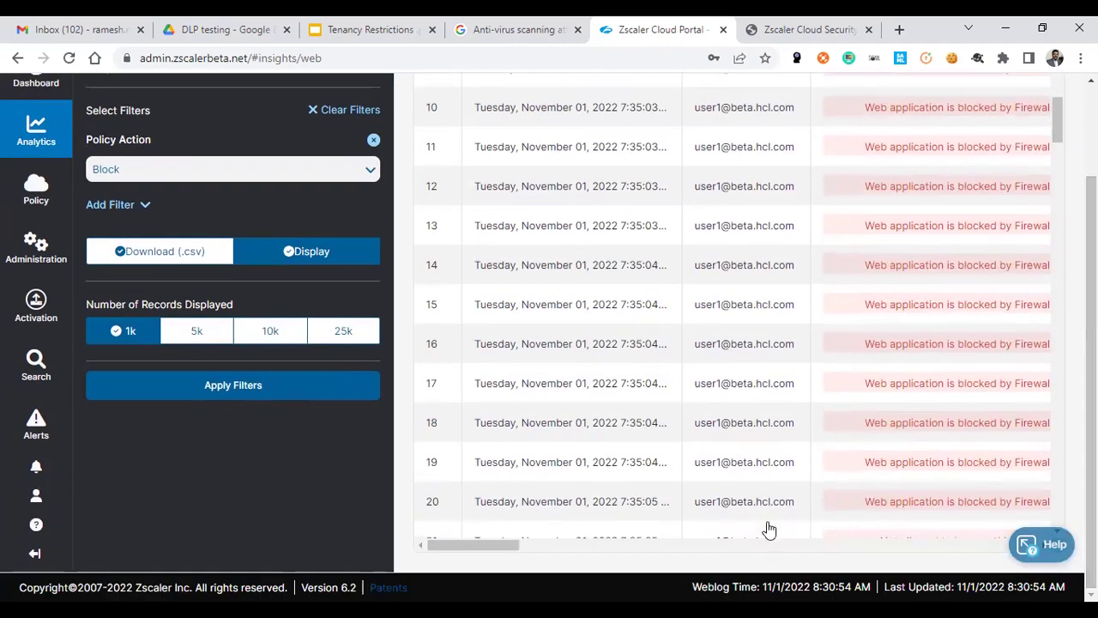
pyautogui.hscroll(5, 487, 543)
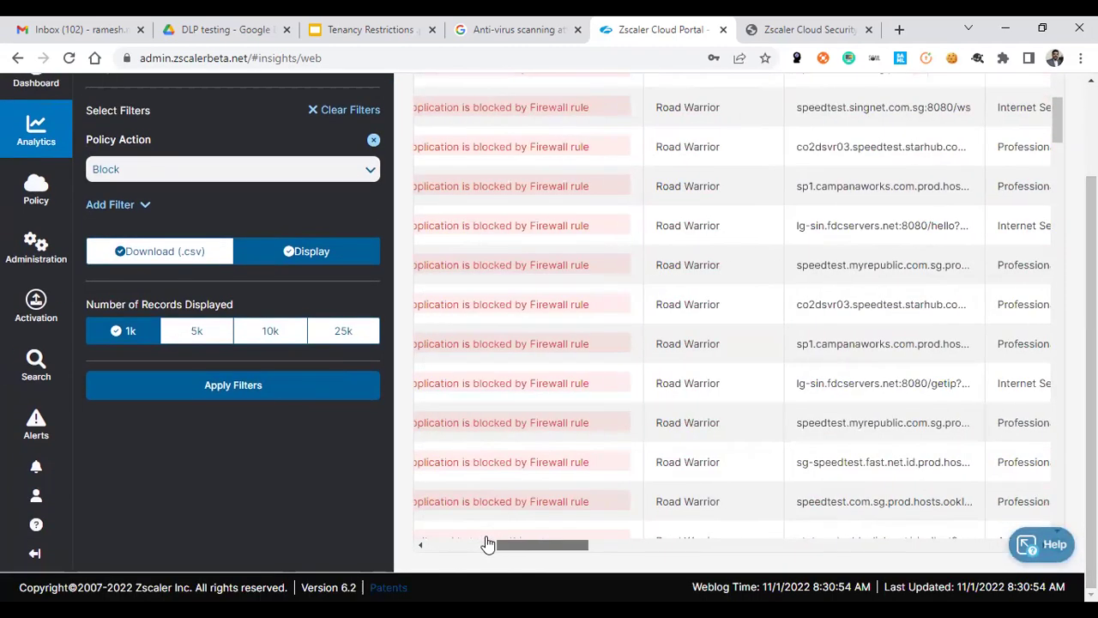
pyautogui.hscroll(-2, 618, 471)
pyautogui.scroll(-5, 630, 466)
pyautogui.scroll(-5, 633, 466)
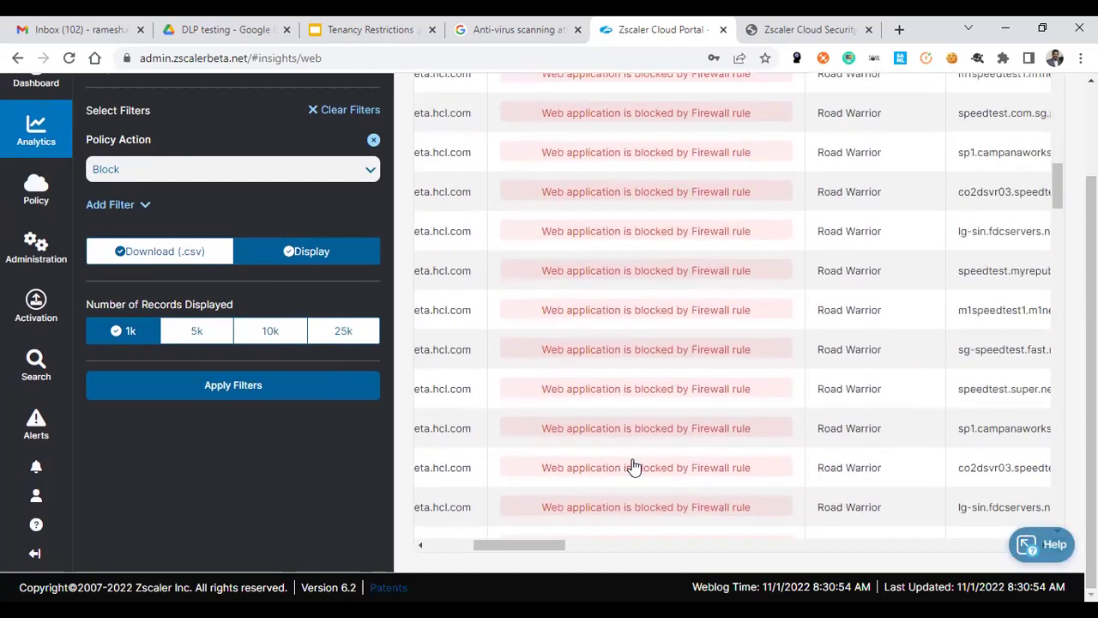
pyautogui.scroll(-8, 633, 465)
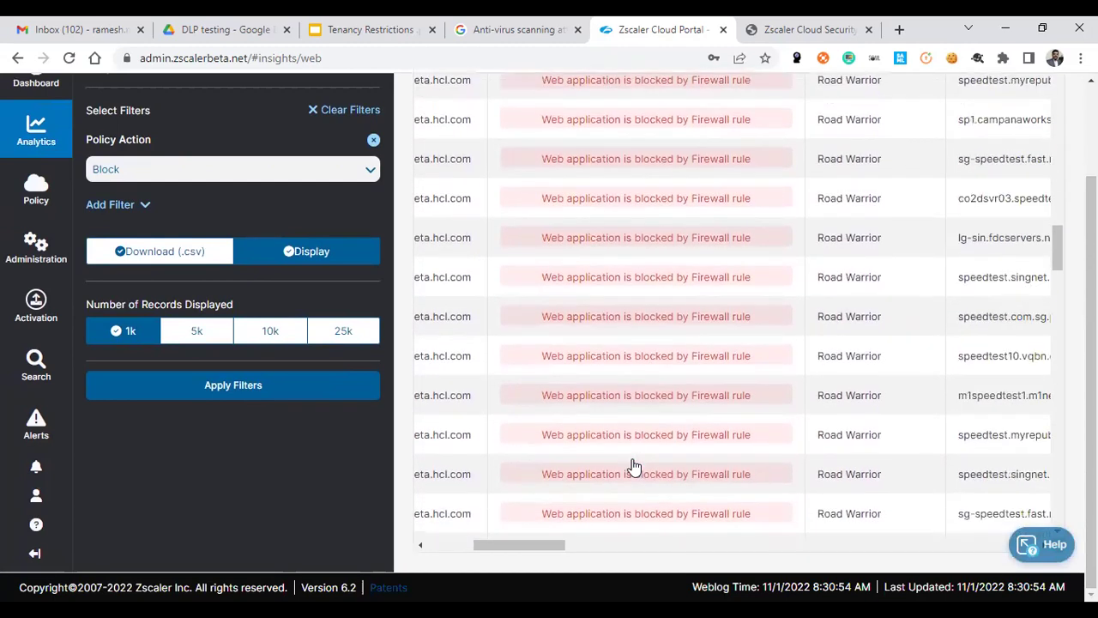
pyautogui.scroll(-10, 633, 466)
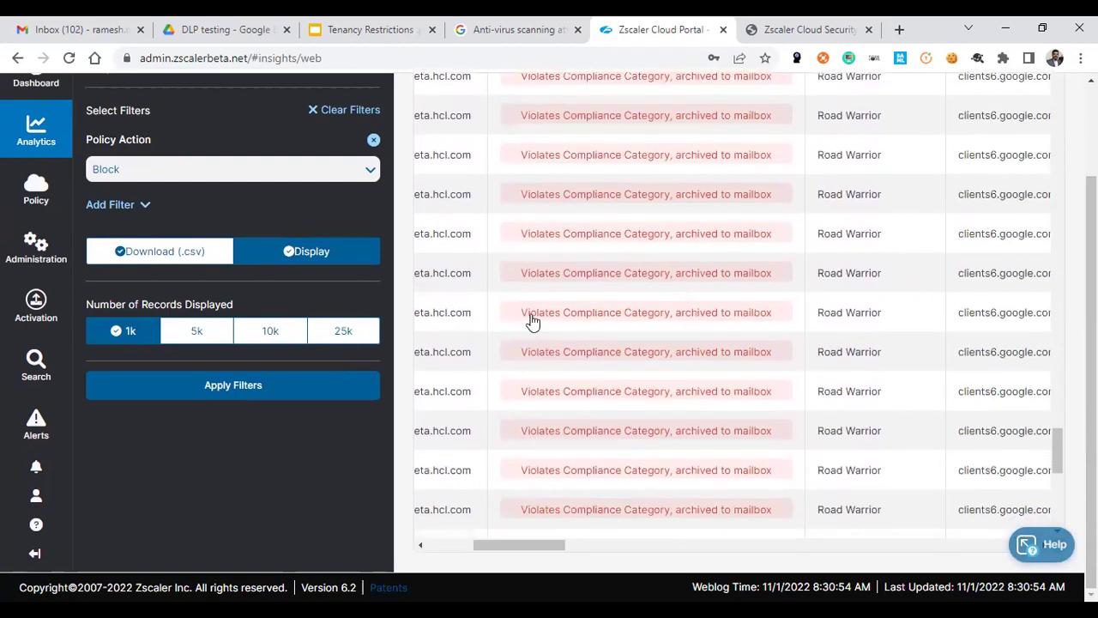
pyautogui.moveTo(515, 314); pyautogui.dragTo(777, 329)
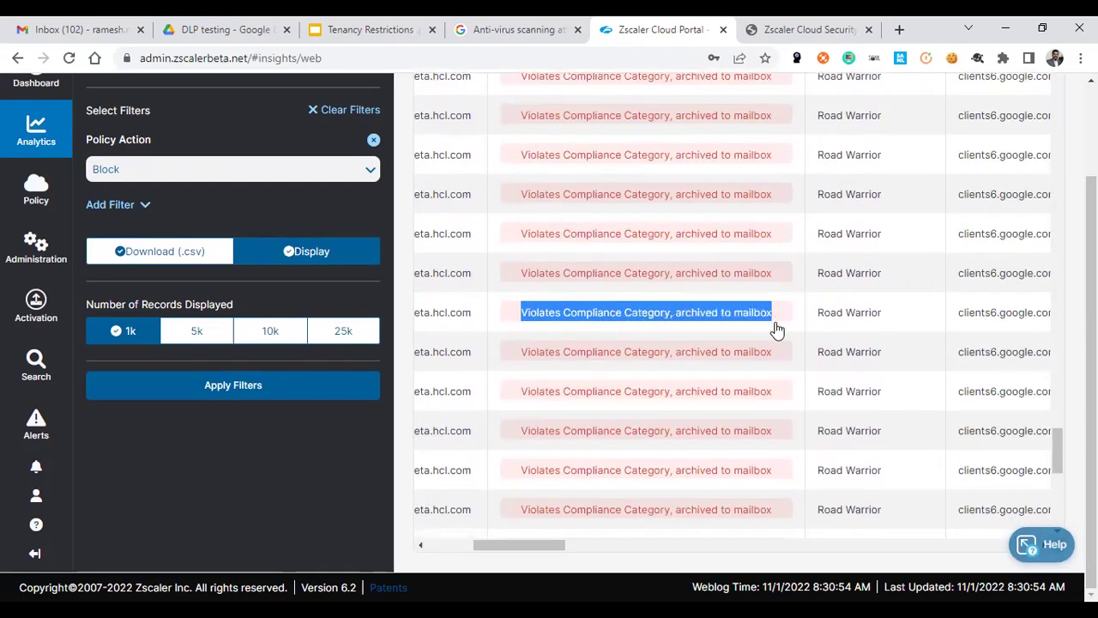
pyautogui.click(656, 543)
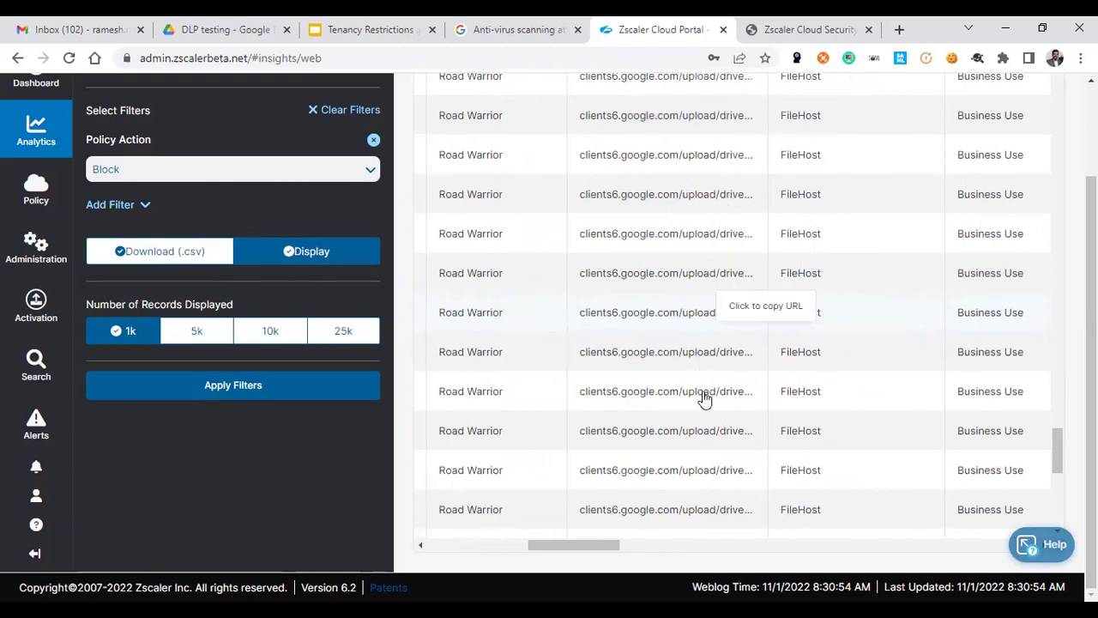
pyautogui.scroll(10, 704, 399)
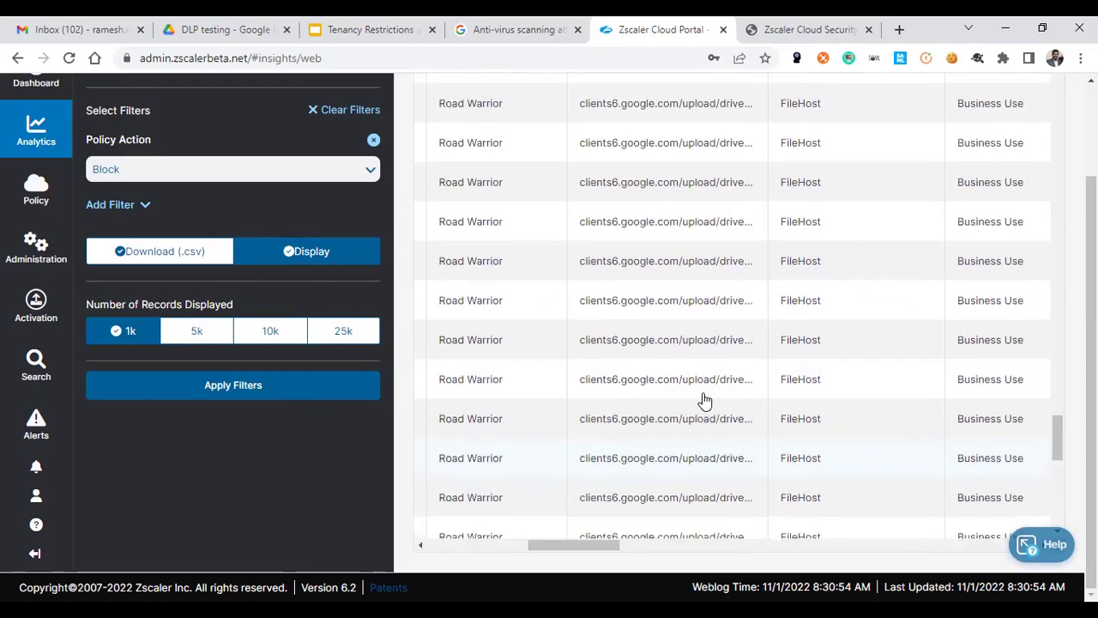
pyautogui.scroll(2, 703, 401)
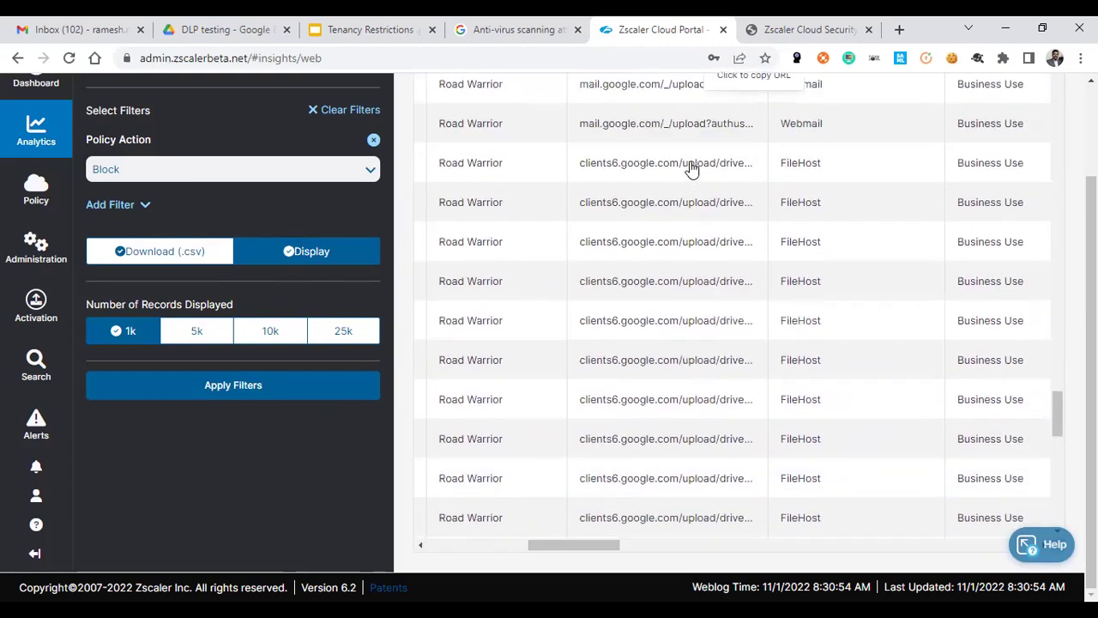
pyautogui.scroll(-2, 680, 344)
pyautogui.scroll(2, 679, 350)
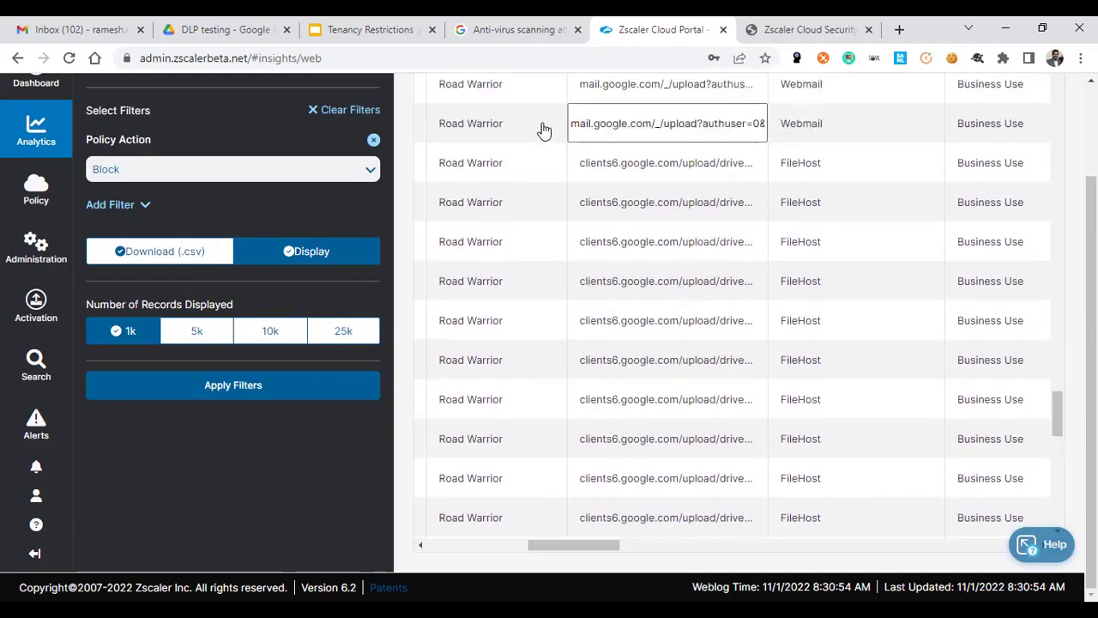
pyautogui.moveTo(561, 543); pyautogui.dragTo(529, 513)
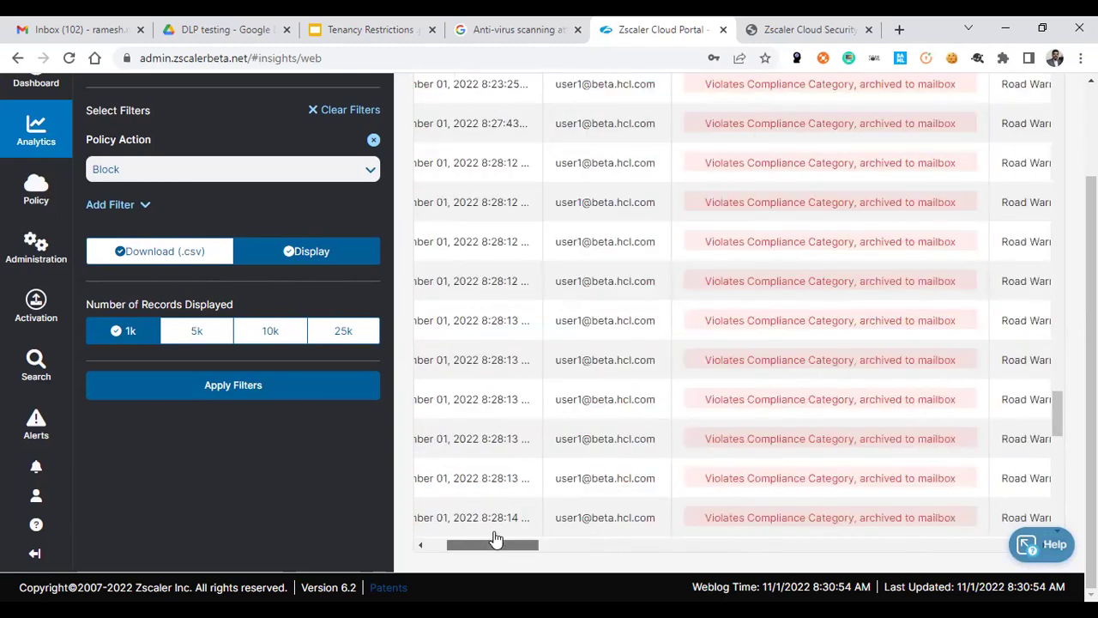
pyautogui.hscroll(5, 496, 540)
pyautogui.hscroll(8, 496, 540)
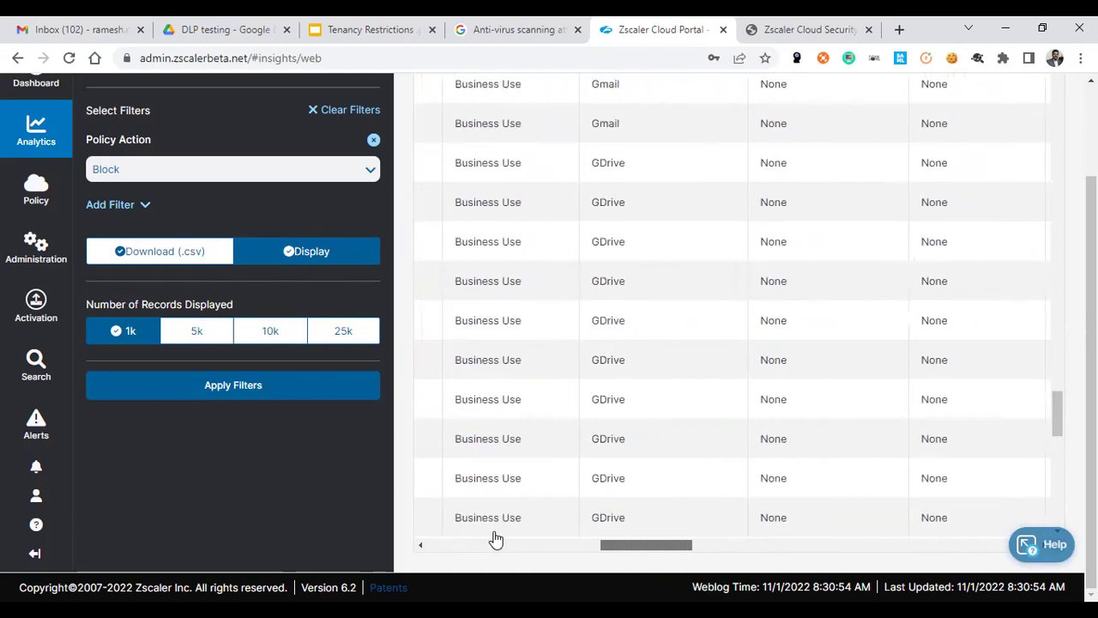
pyautogui.hscroll(2, 496, 539)
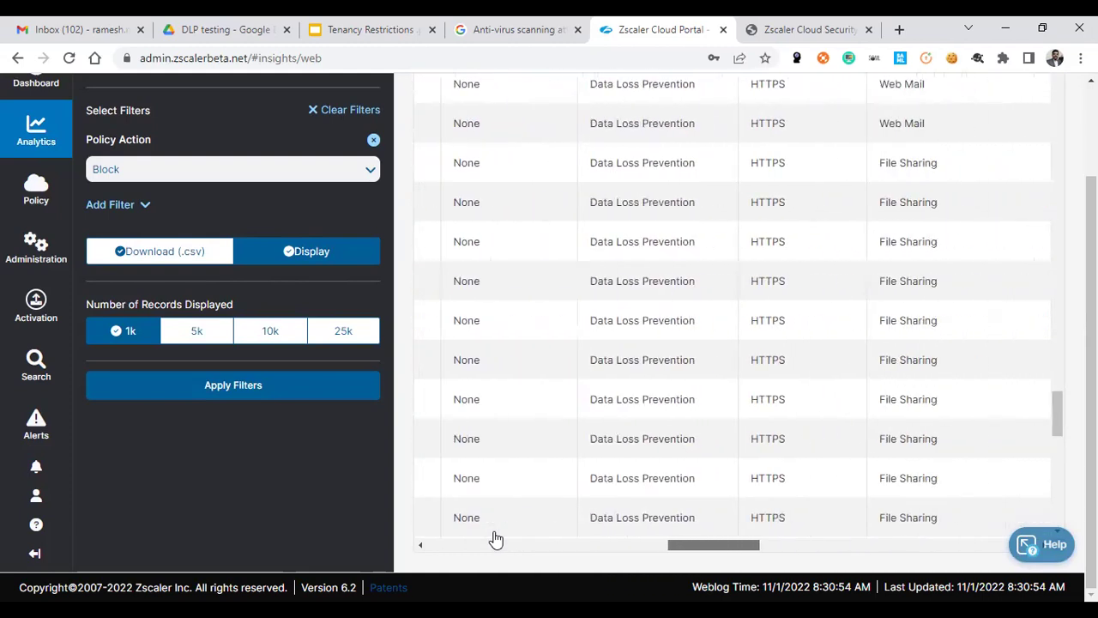
pyautogui.hscroll(3, 495, 539)
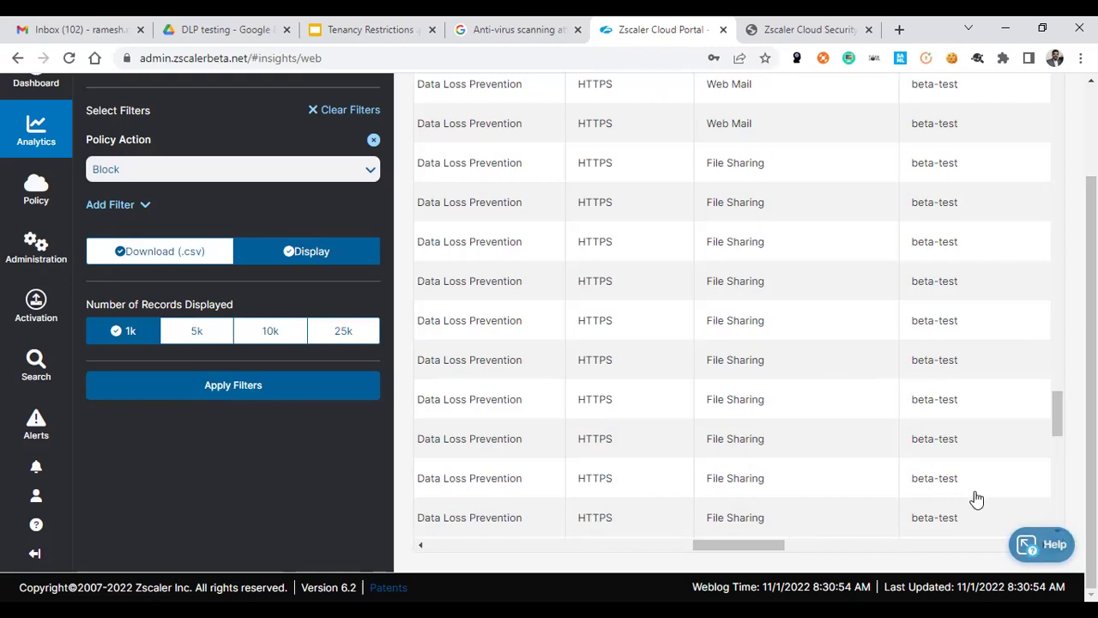
pyautogui.hscroll(1, 976, 497)
pyautogui.hscroll(5, 976, 497)
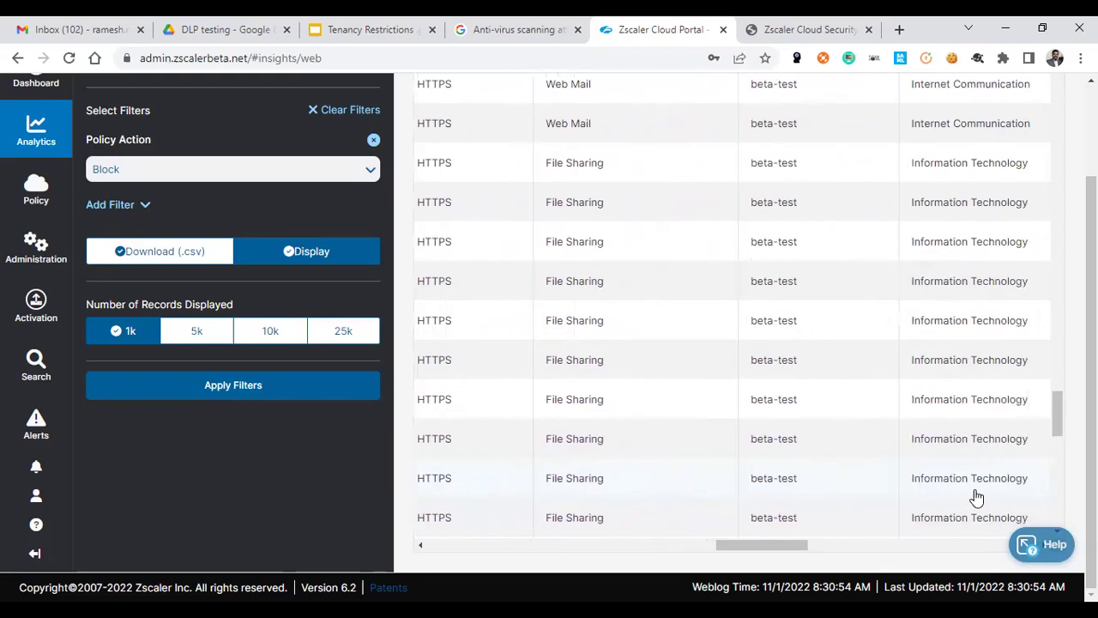
pyautogui.hscroll(1, 976, 497)
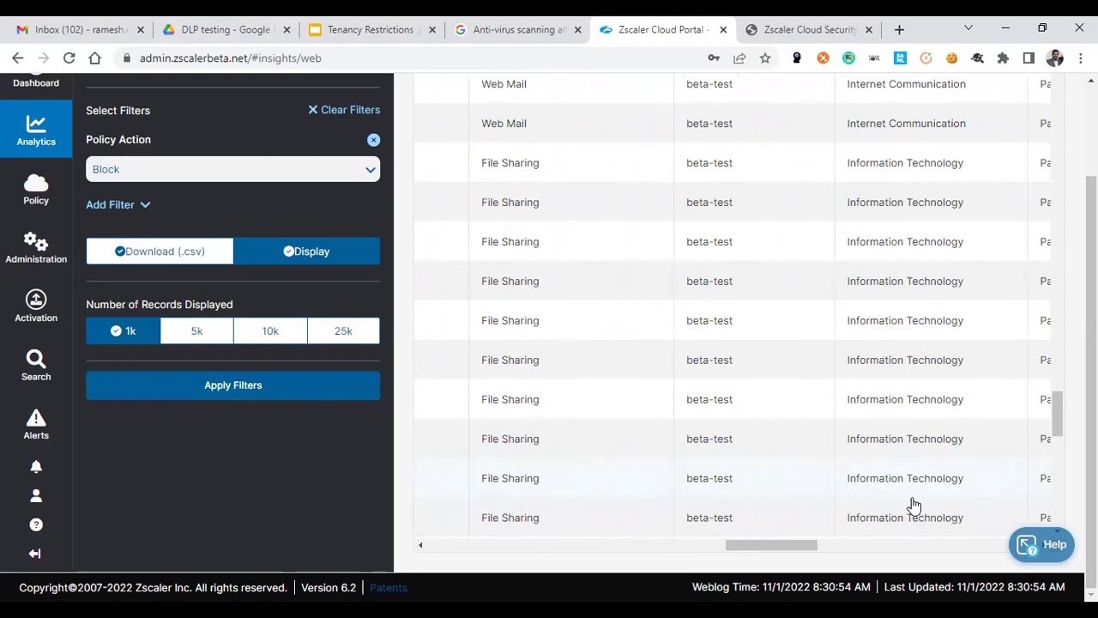
pyautogui.hscroll(1, 912, 506)
pyautogui.hscroll(15, 913, 506)
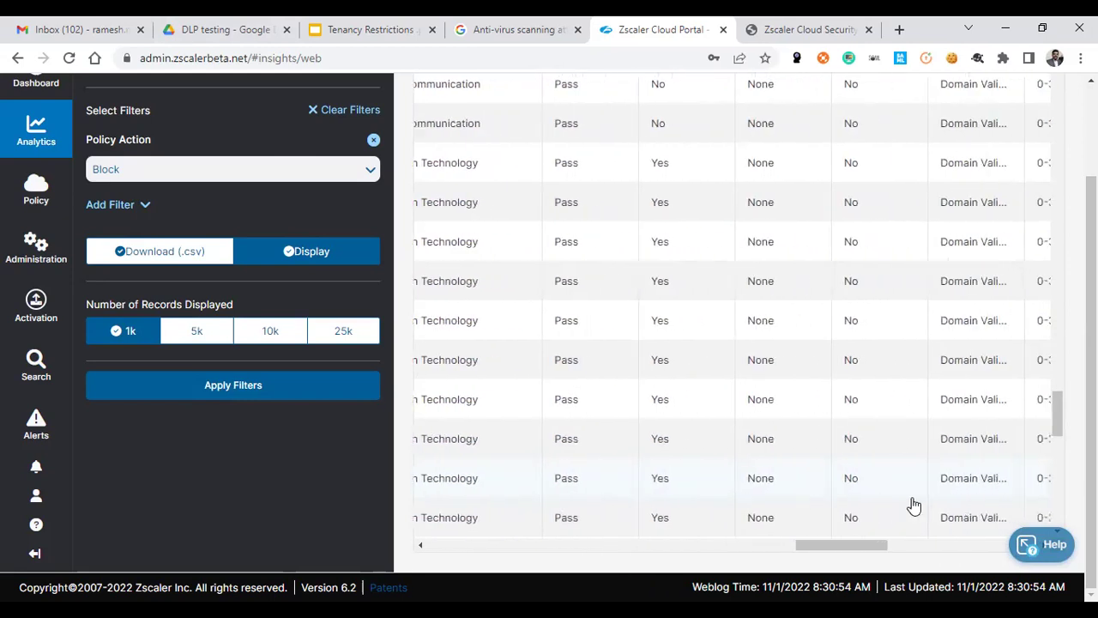
pyautogui.hscroll(8, 913, 506)
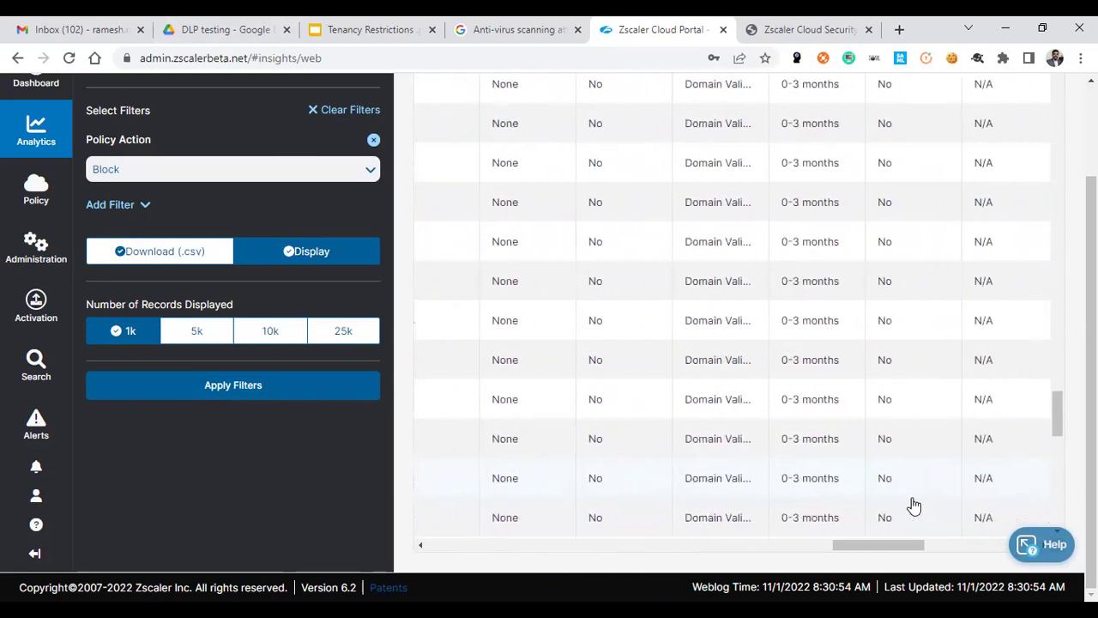
pyautogui.hscroll(10, 914, 506)
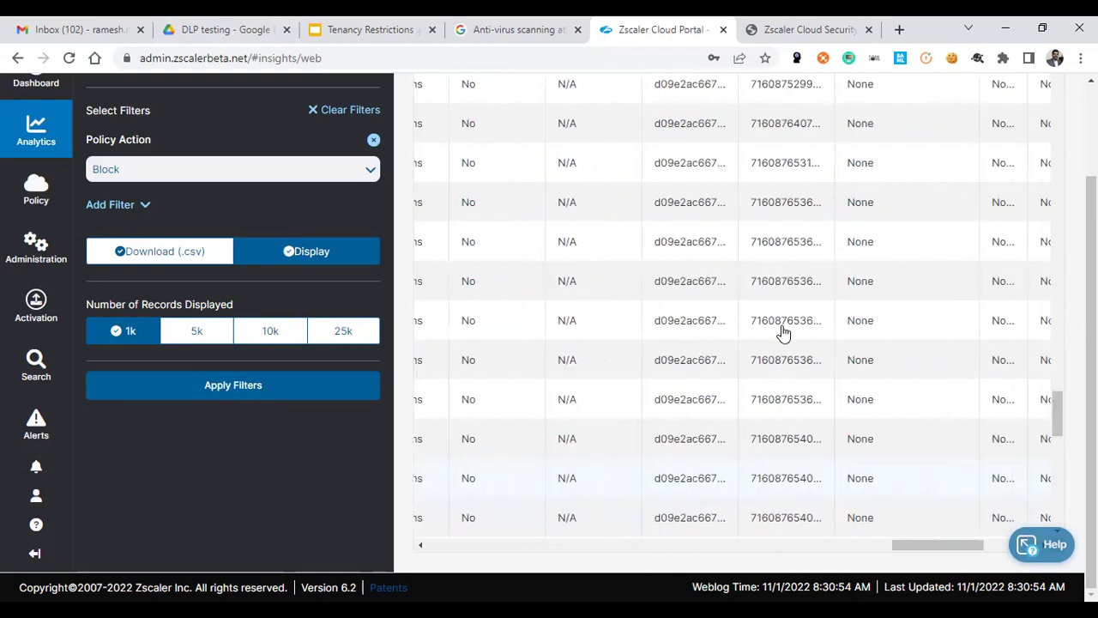
pyautogui.hscroll(8, 782, 333)
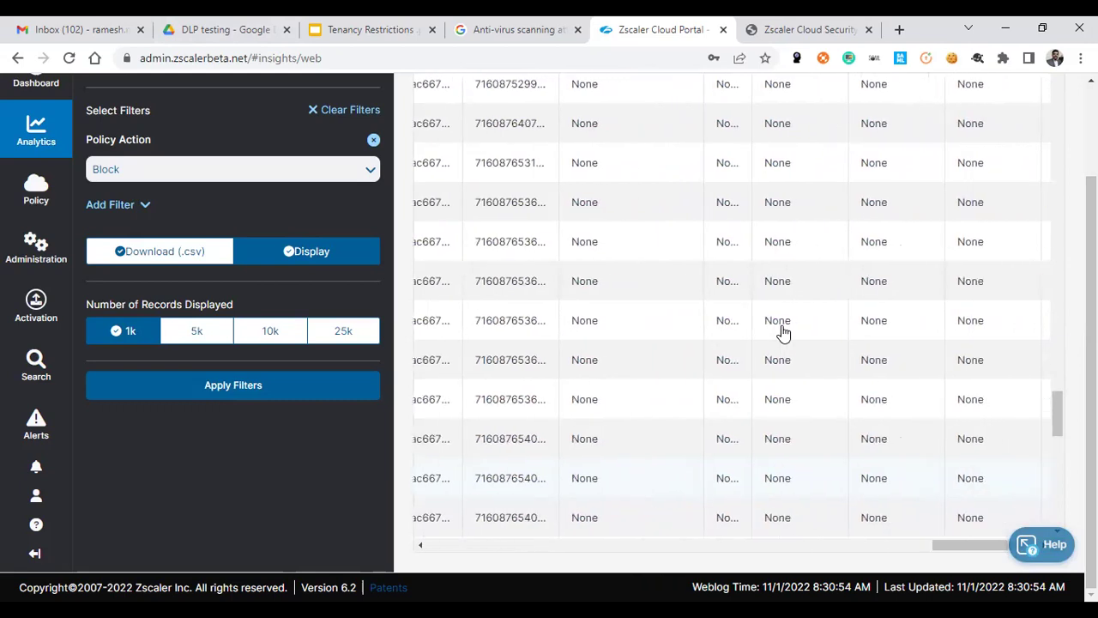
pyautogui.hscroll(3, 782, 333)
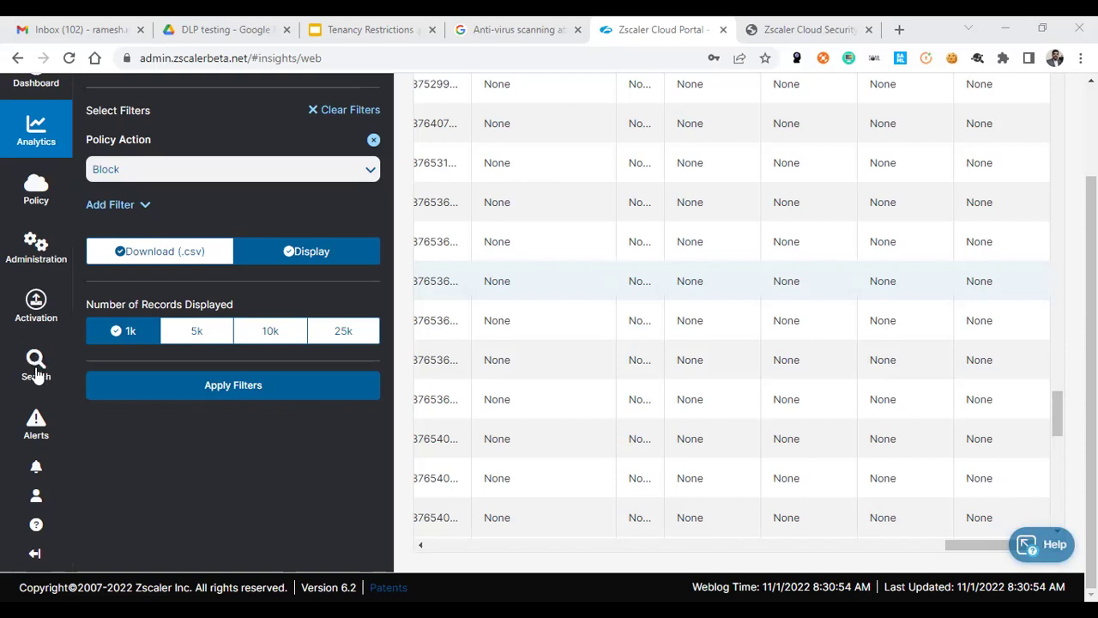
# Inspect the itzecurity-gmail tenant profile (itzecurity.com only, consumer access off) without changing it.
pyautogui.scroll(1, 36, 375)
pyautogui.moveTo(79, 371)
pyautogui.scroll(-2, 219, 479)
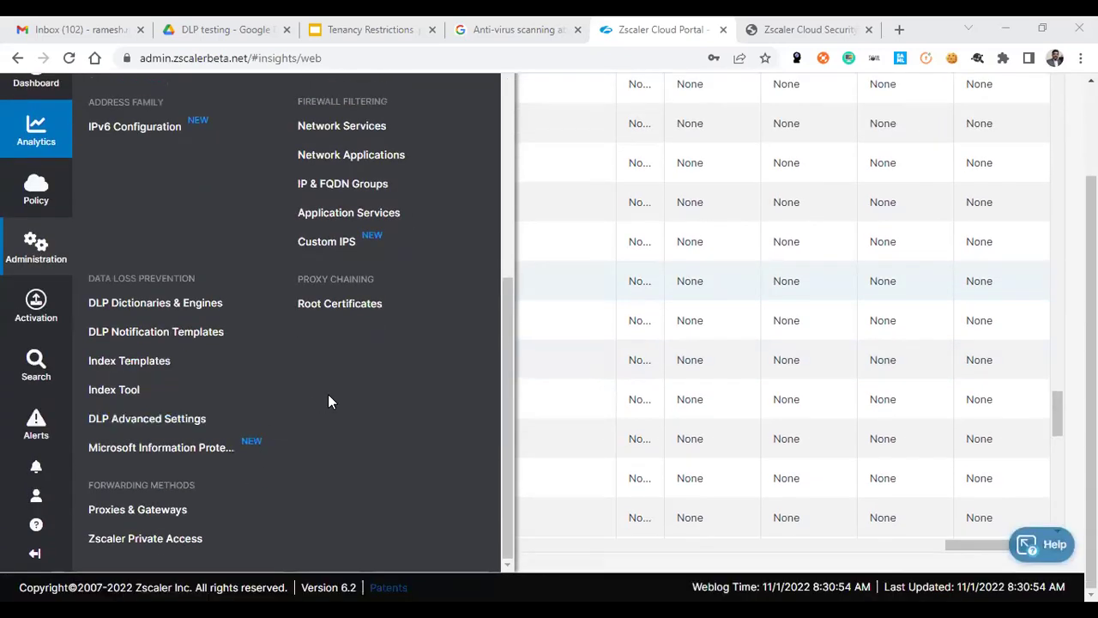
pyautogui.scroll(2, 328, 397)
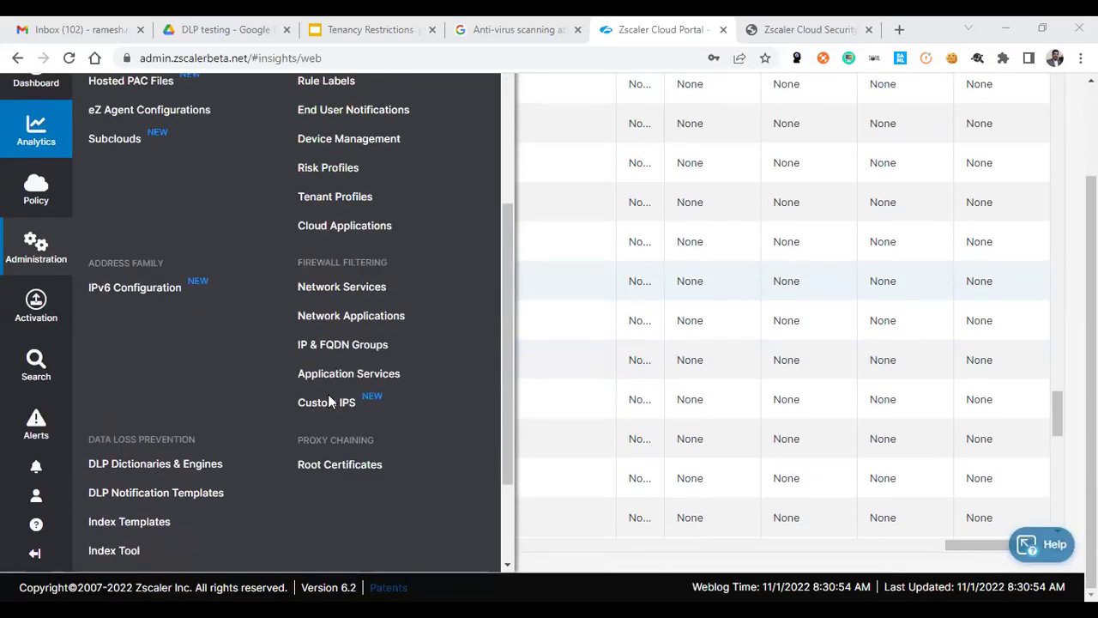
pyautogui.click(360, 206)
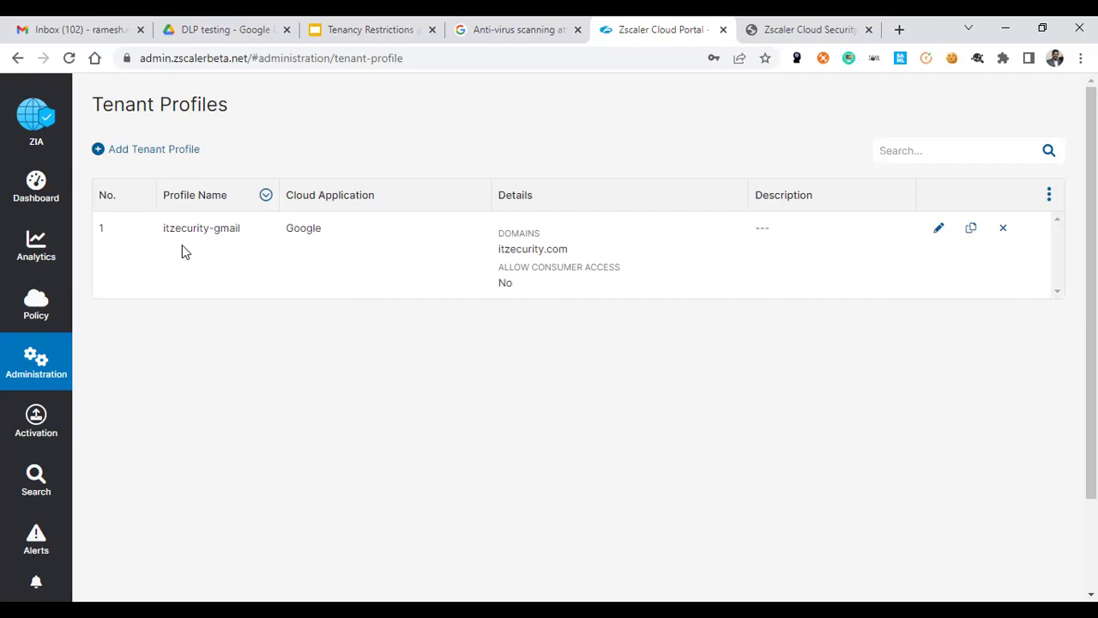
pyautogui.click(939, 227)
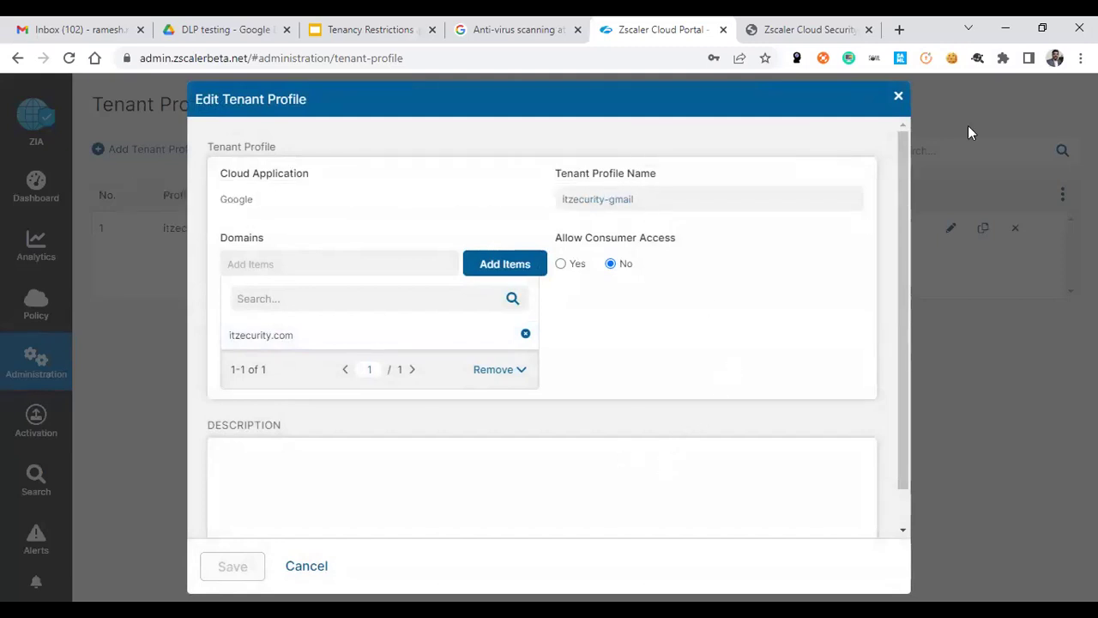
pyautogui.click(897, 100)
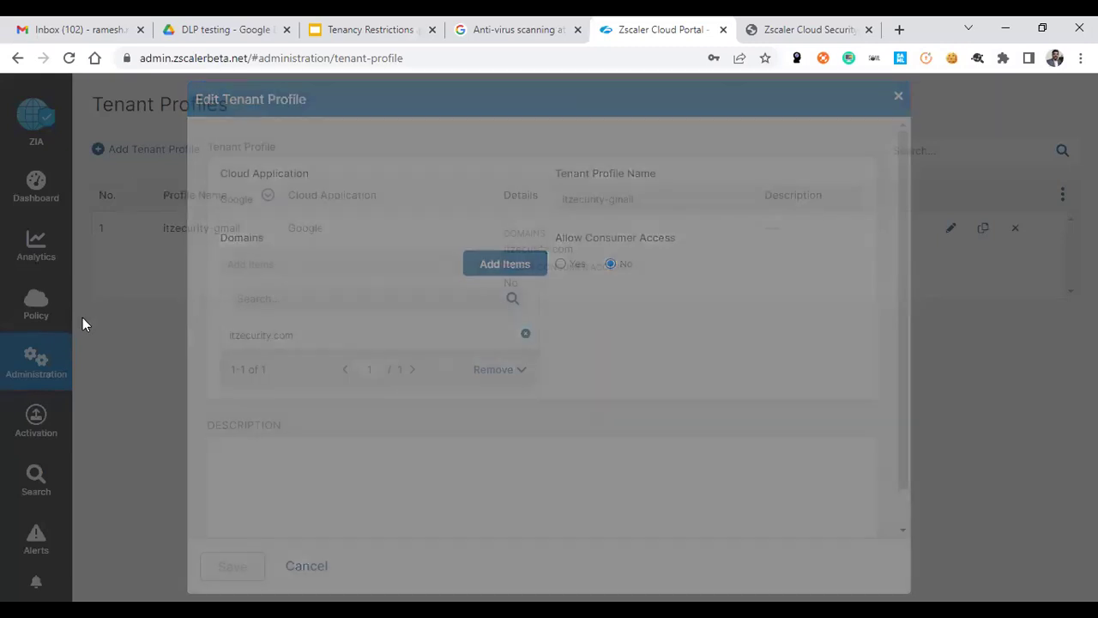
pyautogui.click(36, 365)
# Show the Cloud App Control Policy rules and locate the disabled File_Sharing_1 GDrive rule.
pyautogui.click(36, 321)
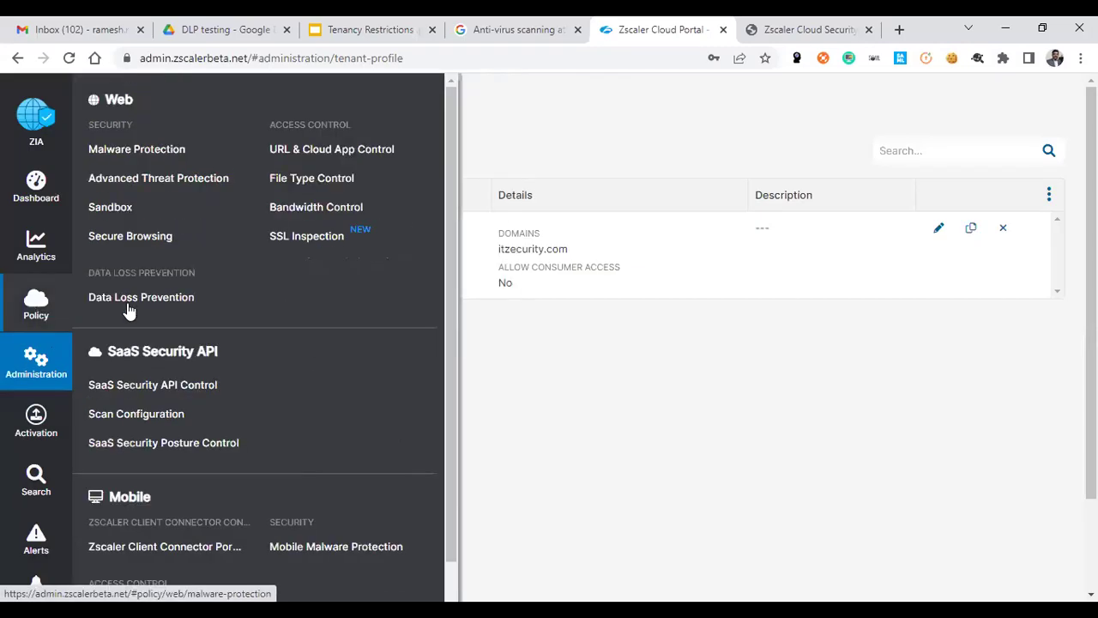
pyautogui.click(378, 154)
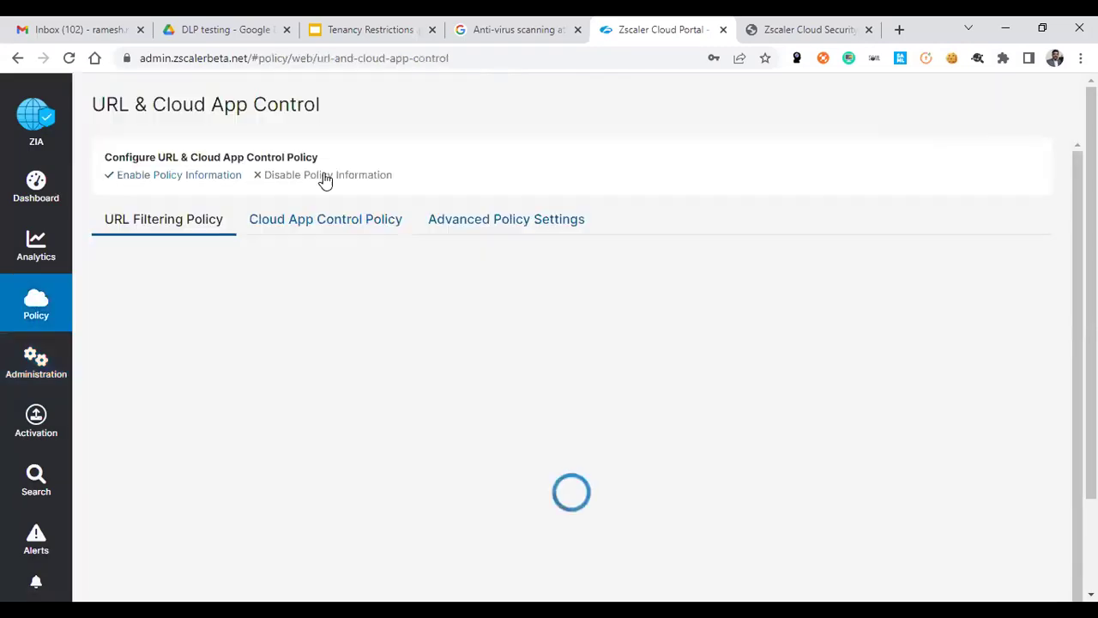
pyautogui.click(325, 225)
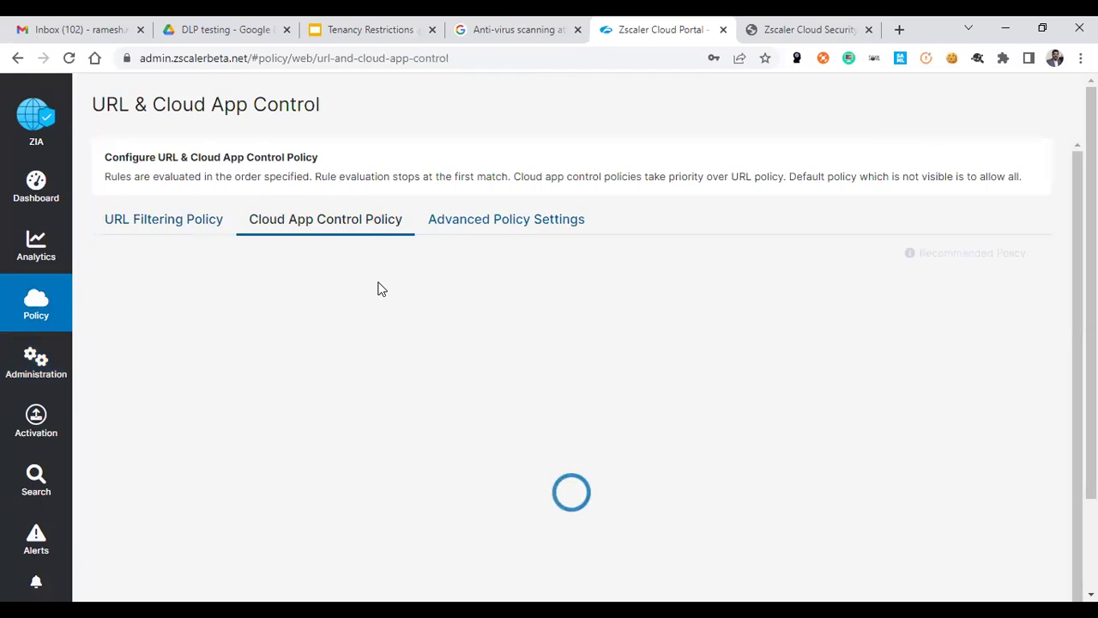
pyautogui.scroll(-3, 483, 387)
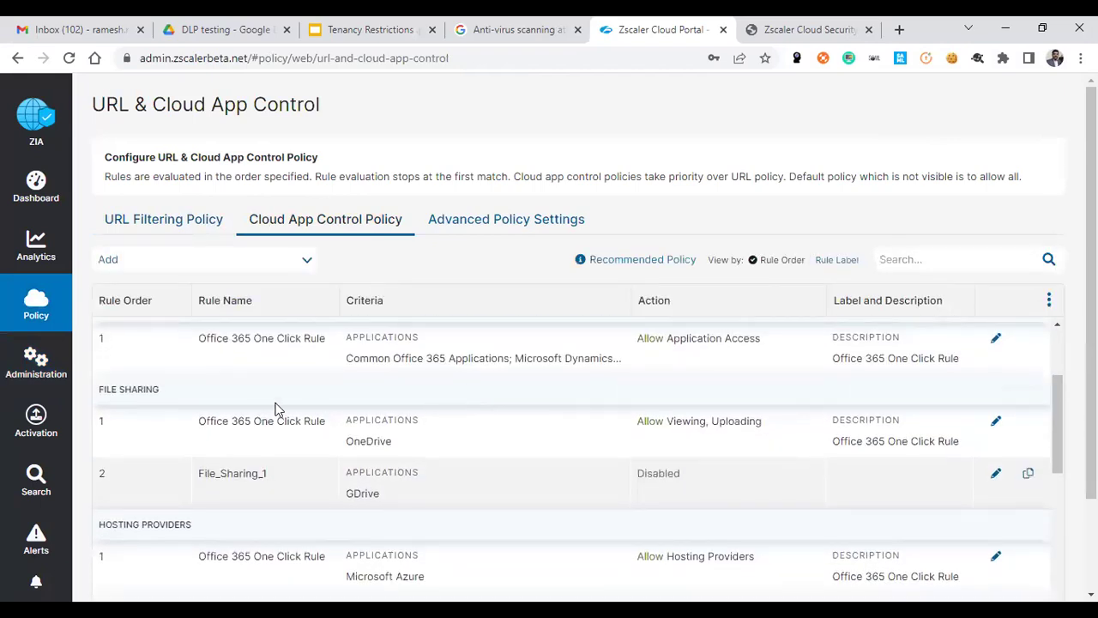
pyautogui.scroll(3, 283, 399)
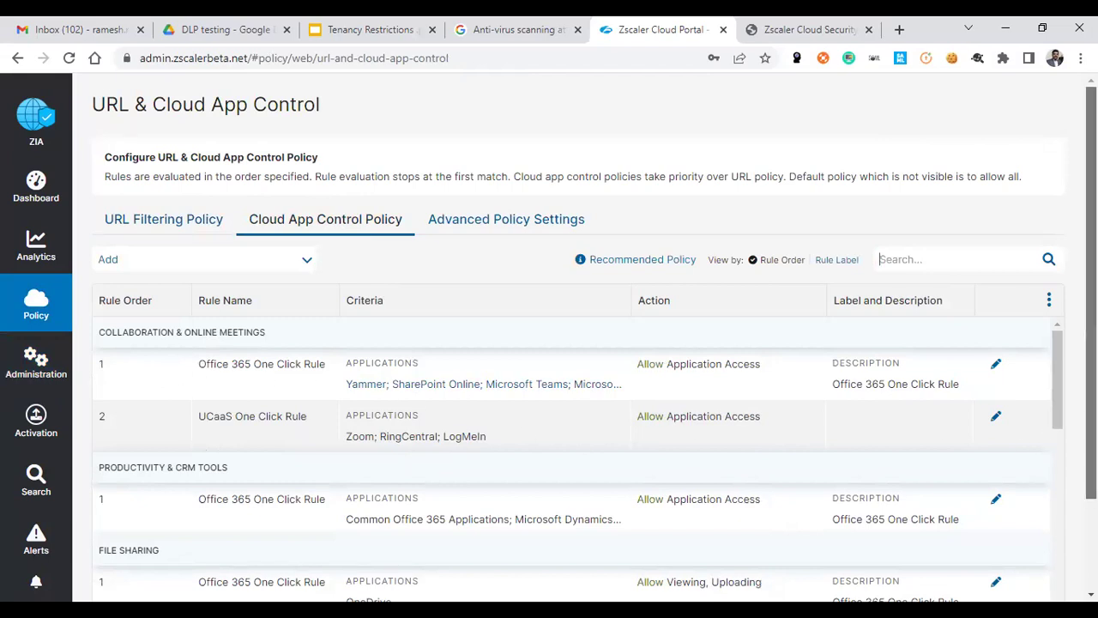
pyautogui.scroll(-1, 1090, 343)
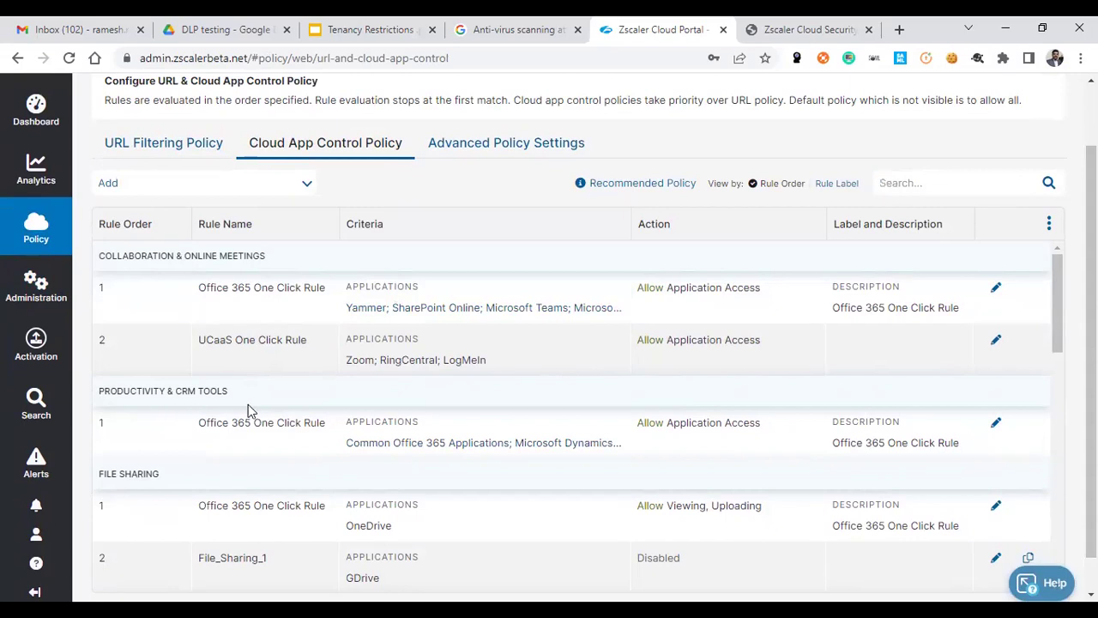
pyautogui.scroll(-3, 321, 412)
pyautogui.scroll(1, 117, 352)
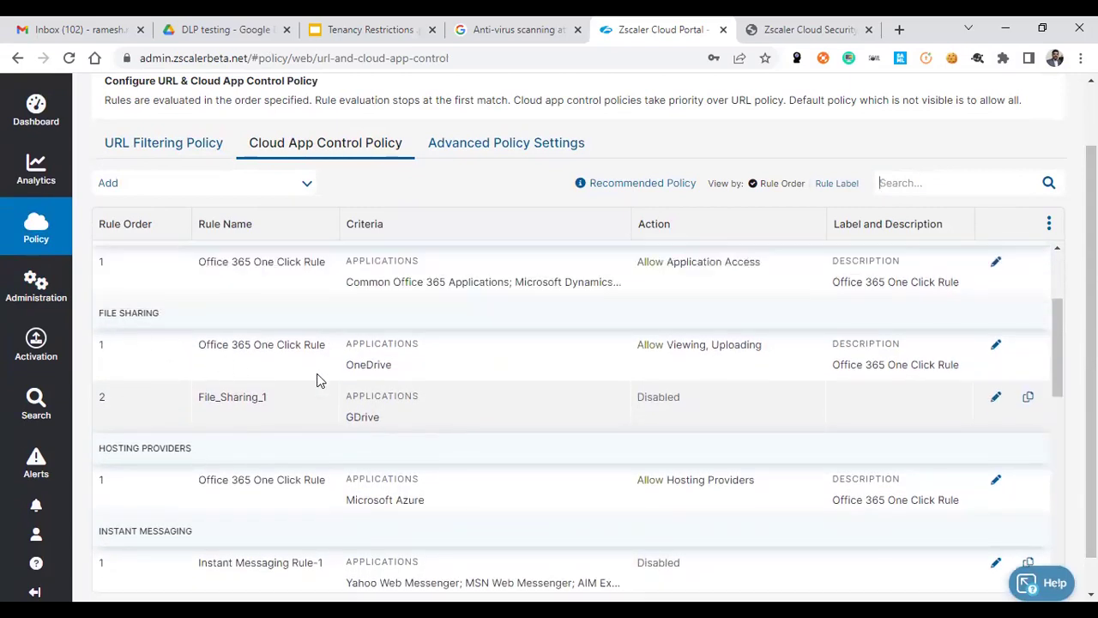
pyautogui.click(996, 400)
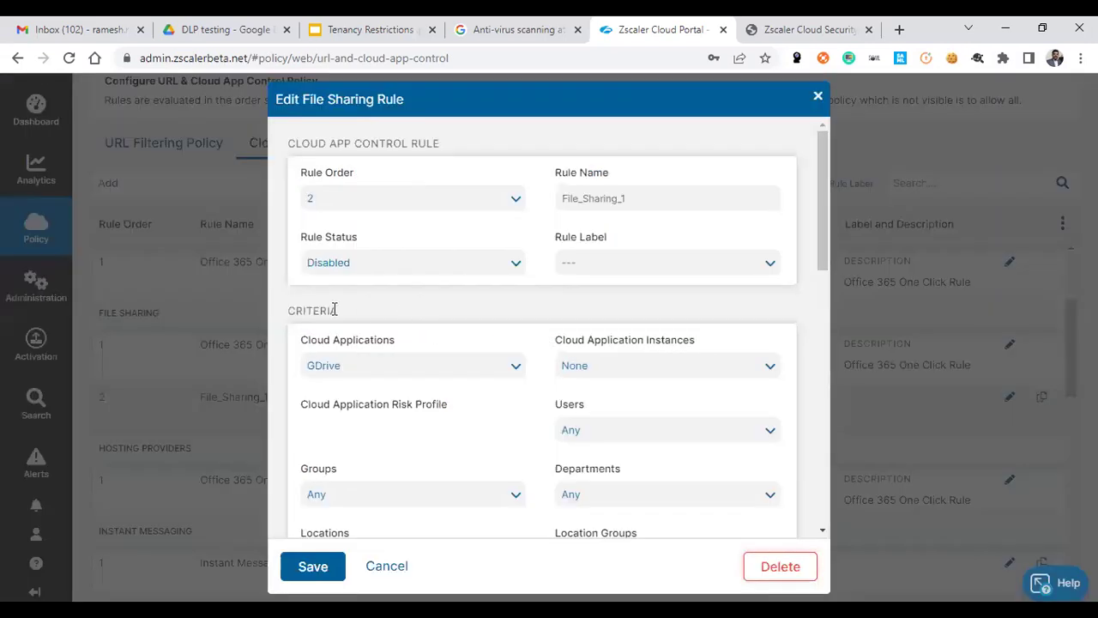
pyautogui.click(369, 266)
pyautogui.click(352, 288)
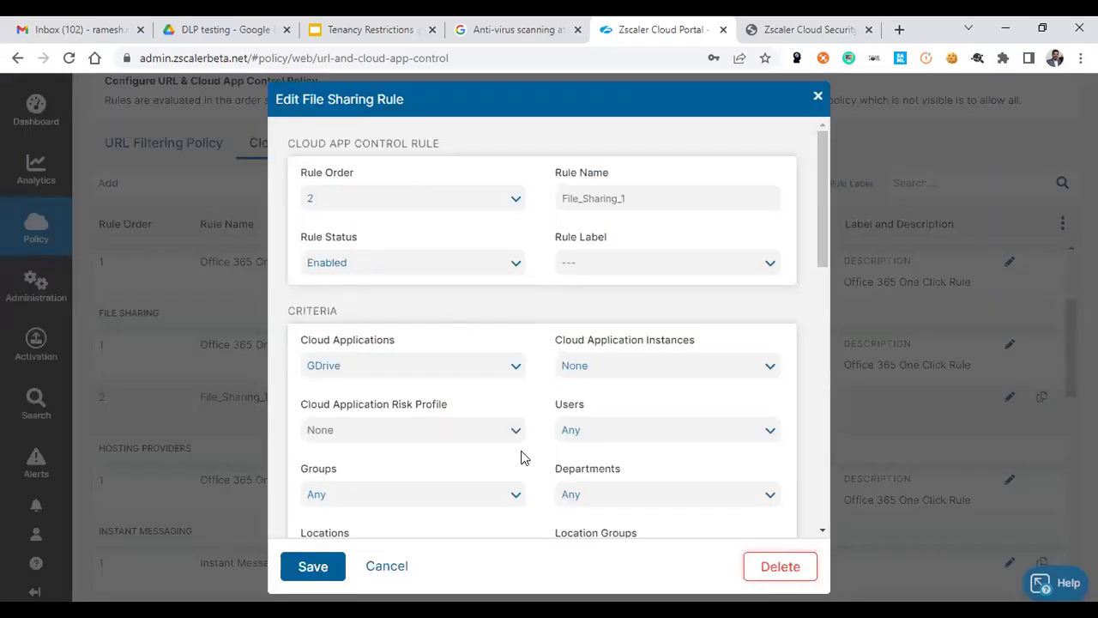
pyautogui.scroll(-1, 583, 434)
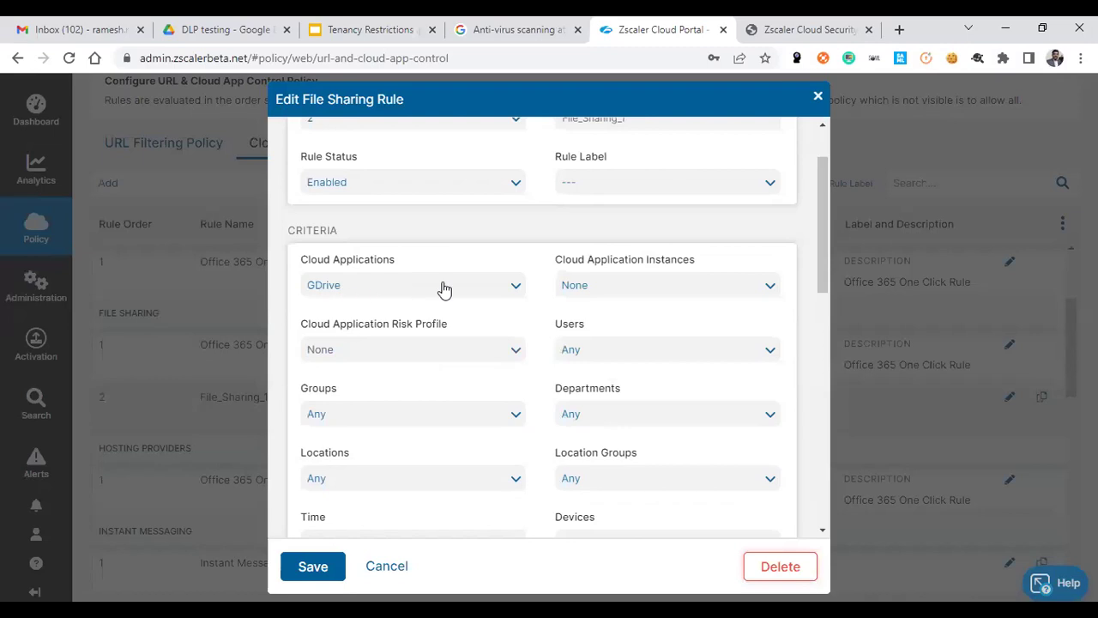
pyautogui.scroll(-1, 561, 437)
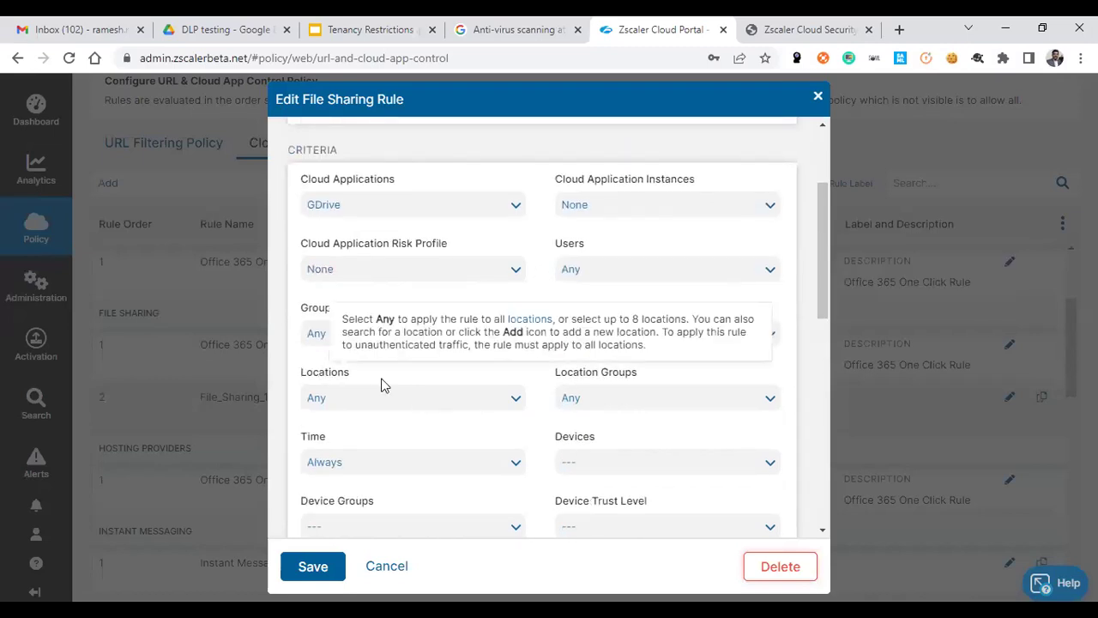
pyautogui.scroll(-2, 512, 412)
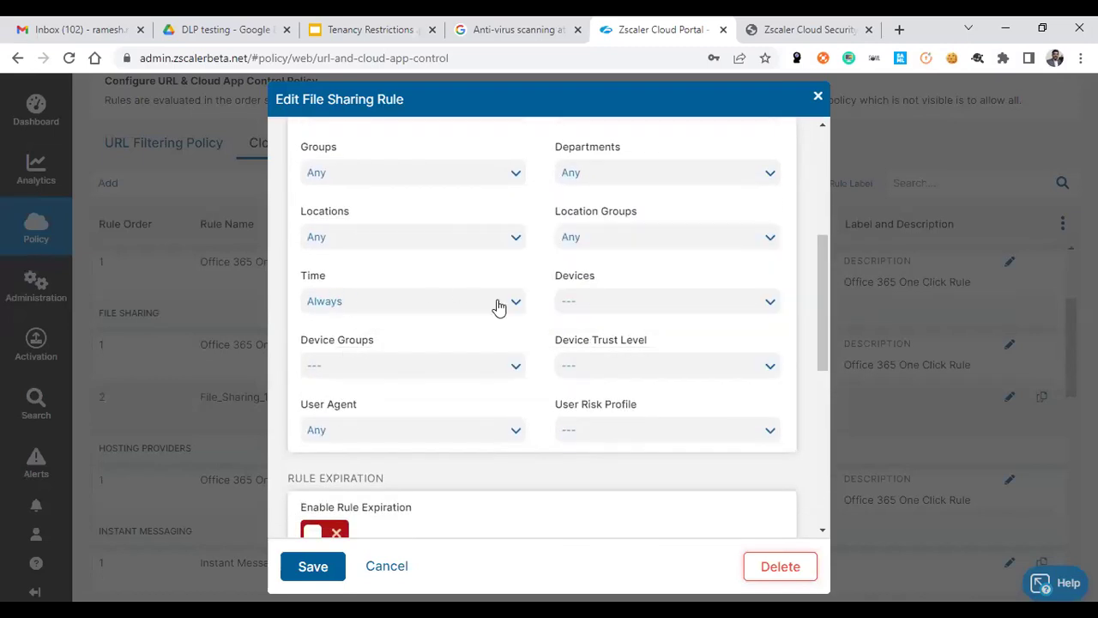
pyautogui.scroll(-2, 523, 412)
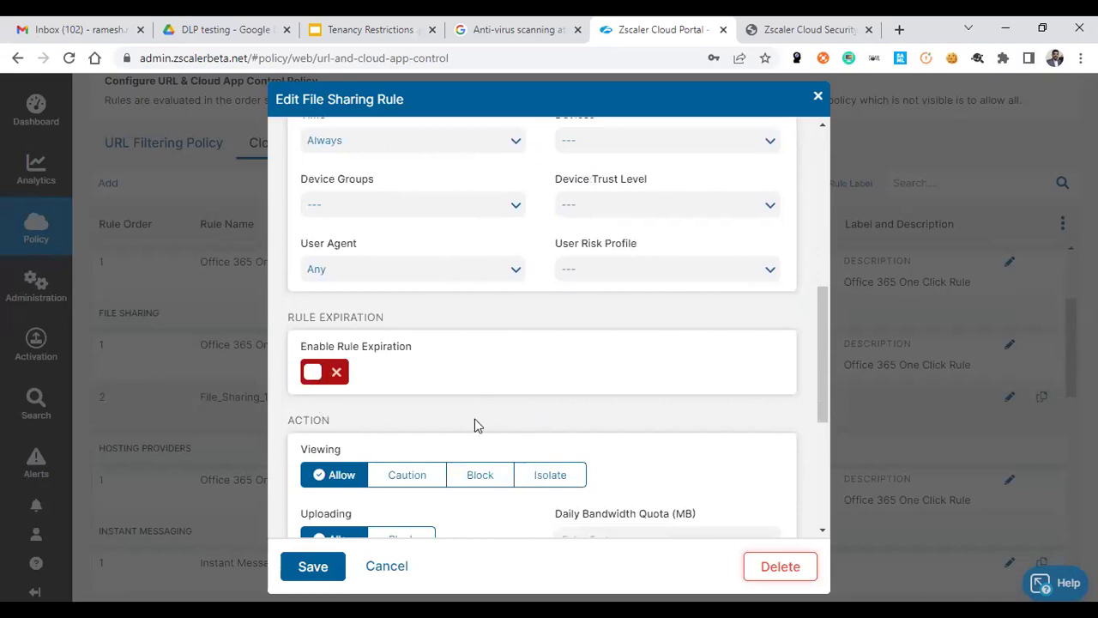
pyautogui.scroll(-2, 476, 426)
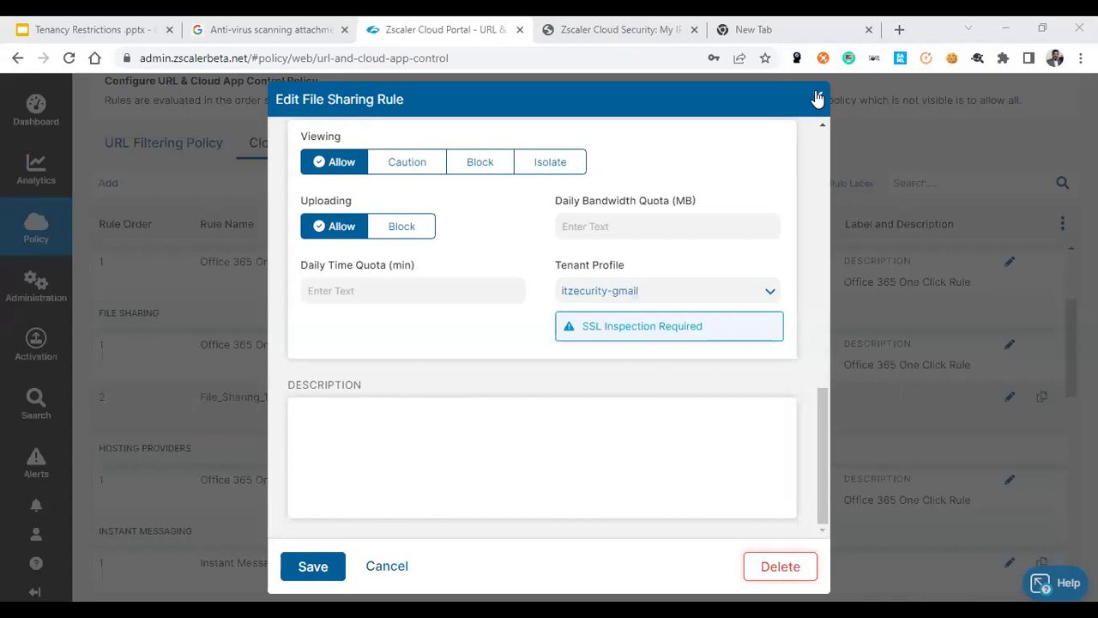
pyautogui.click(817, 99)
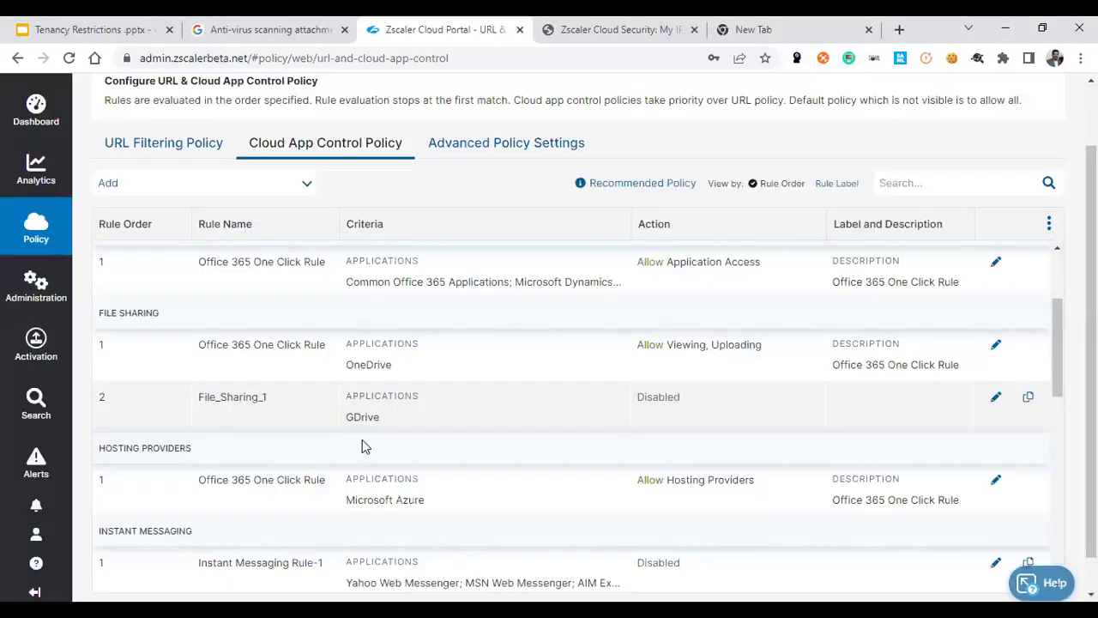
# Scroll to the Webmail section and highlight Gmail in the disabled Webmail Rule-1.
pyautogui.scroll(-3, 369, 444)
pyautogui.scroll(-2, 377, 448)
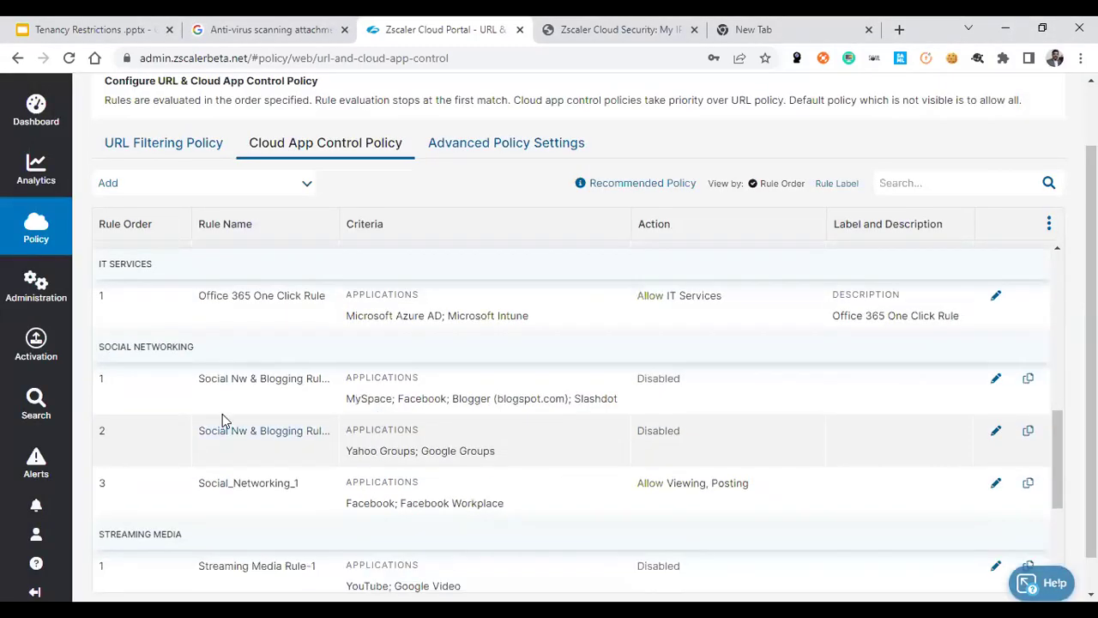
pyautogui.scroll(-3, 232, 414)
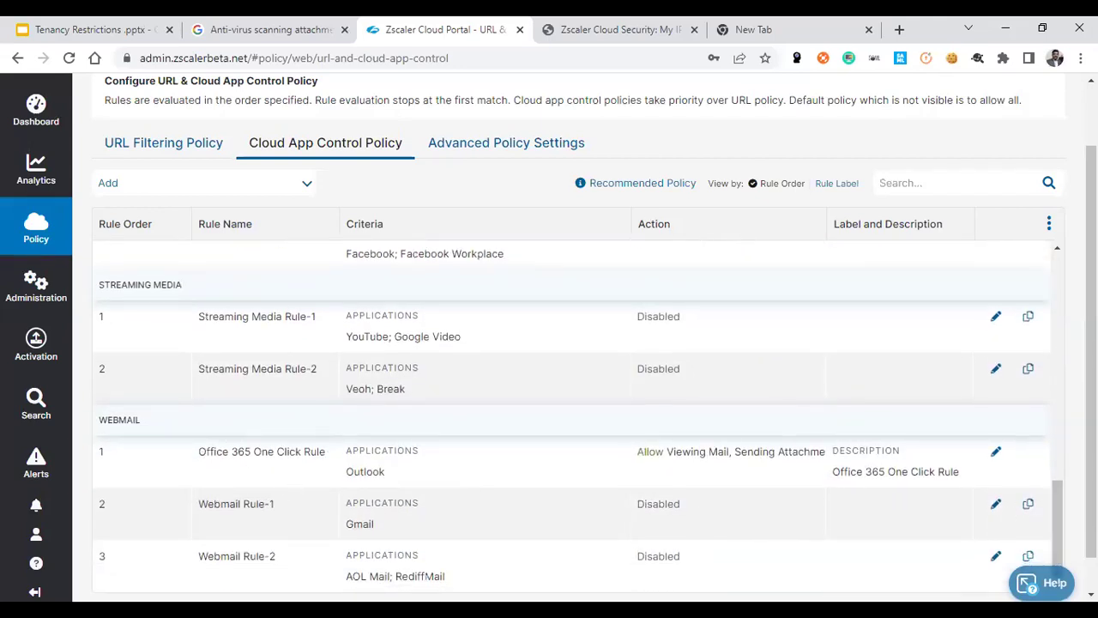
pyautogui.scroll(-1, 1092, 343)
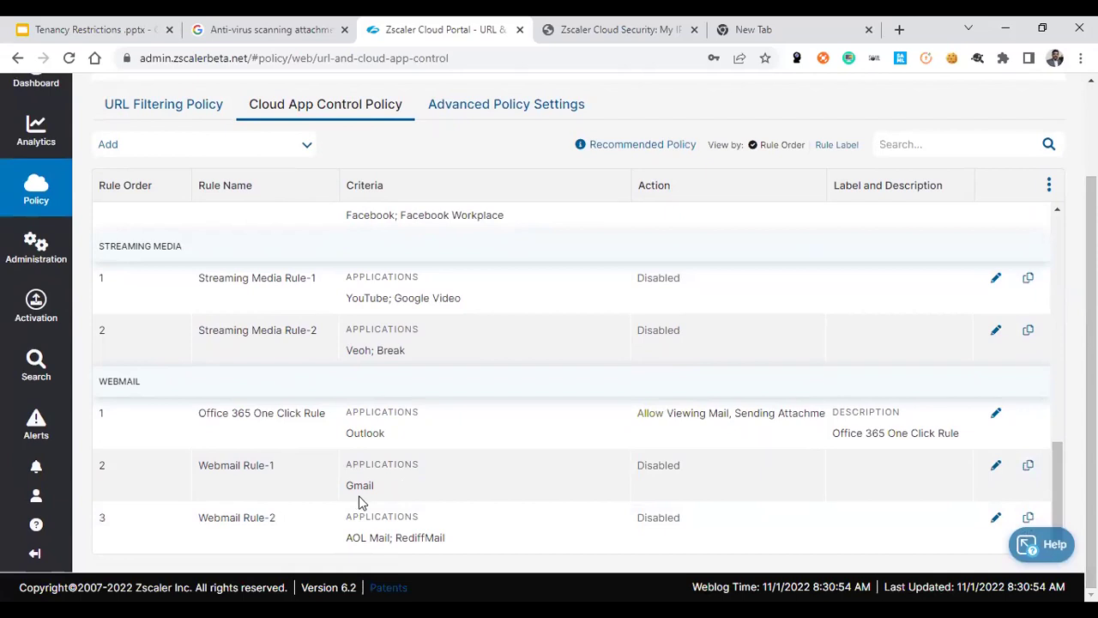
pyautogui.moveTo(374, 486); pyautogui.dragTo(345, 461)
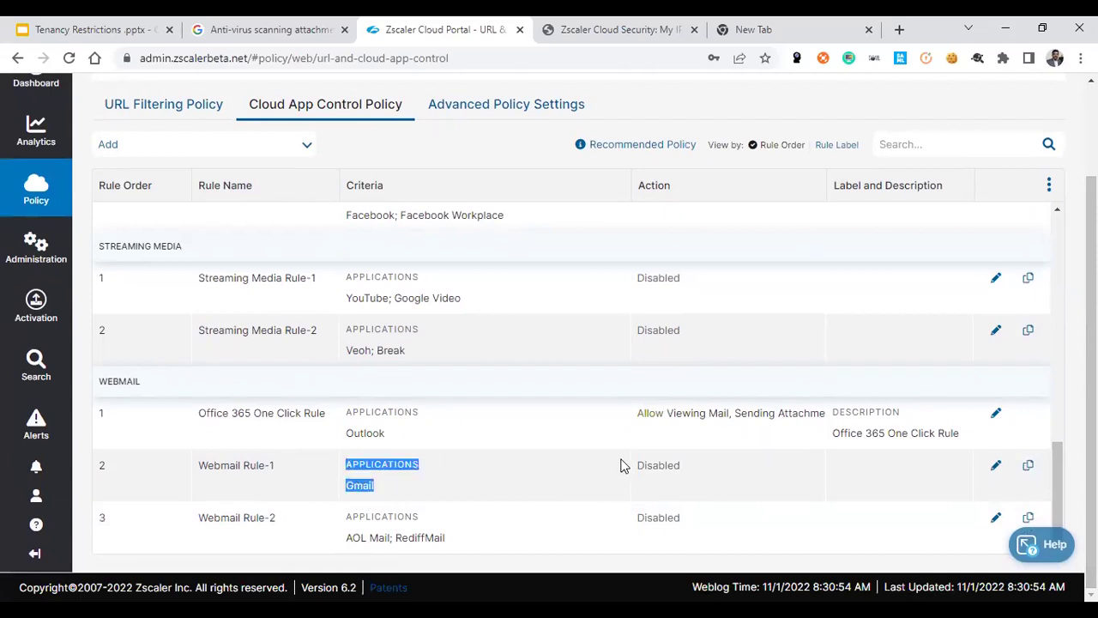
# Set Webmail Rule-1 to Enabled with tenant profile itzecurity-gmail and Allow actions, and save.
pyautogui.click(996, 469)
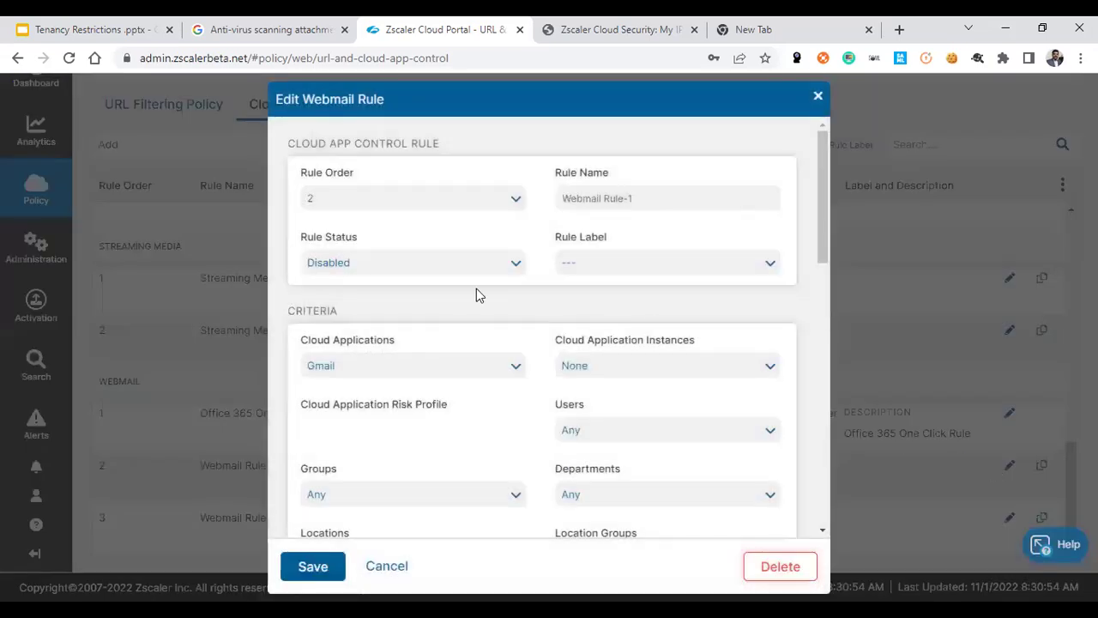
pyautogui.click(375, 262)
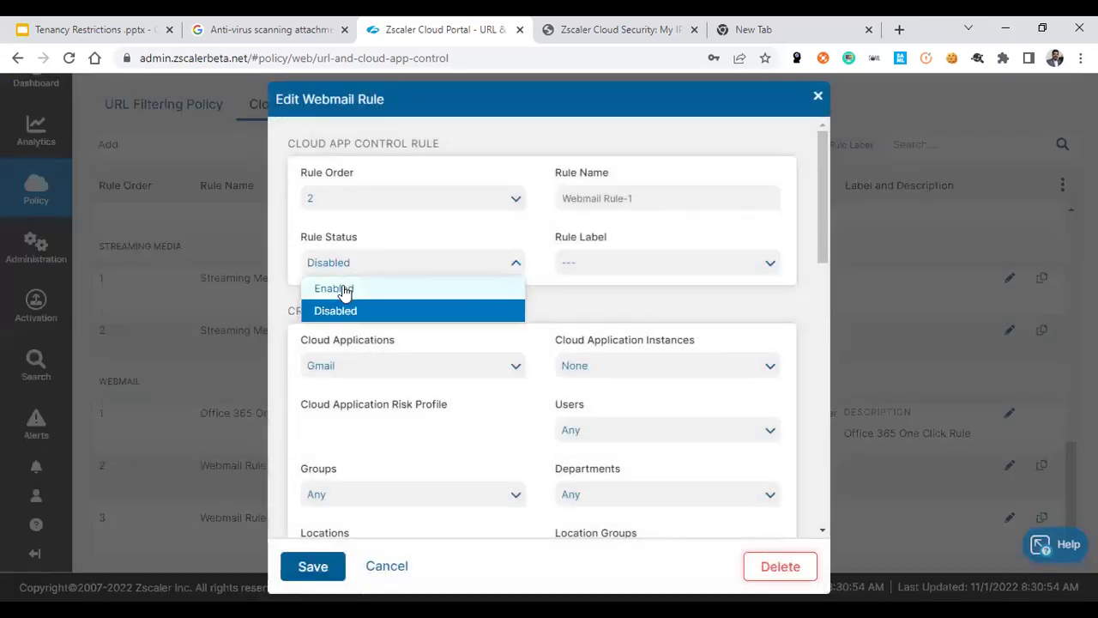
pyautogui.click(412, 289)
pyautogui.scroll(-2, 524, 399)
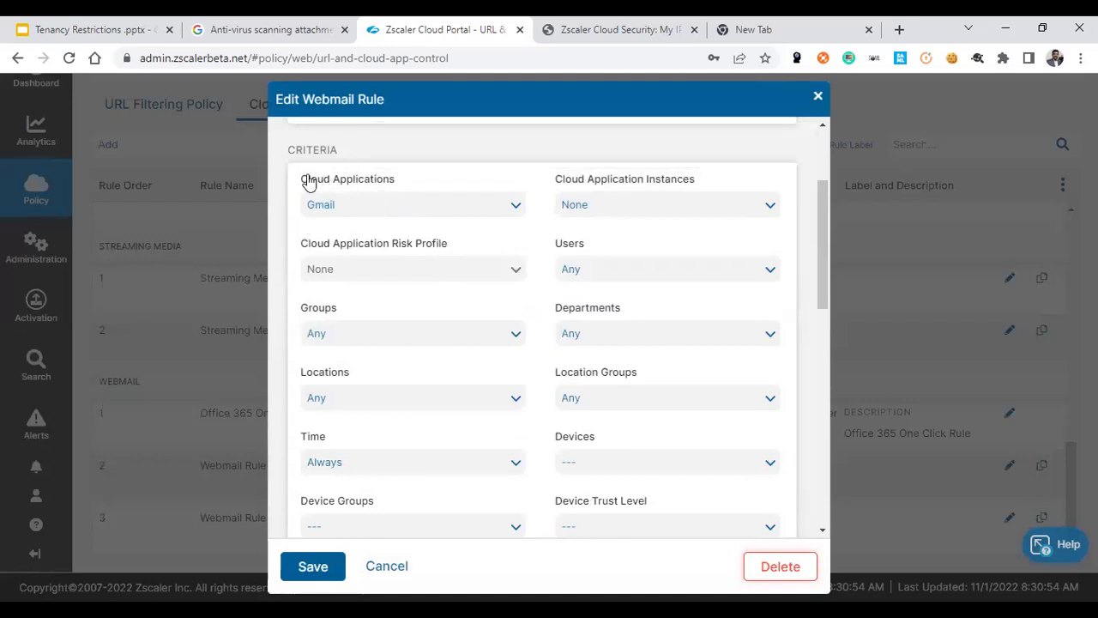
pyautogui.scroll(-4, 562, 330)
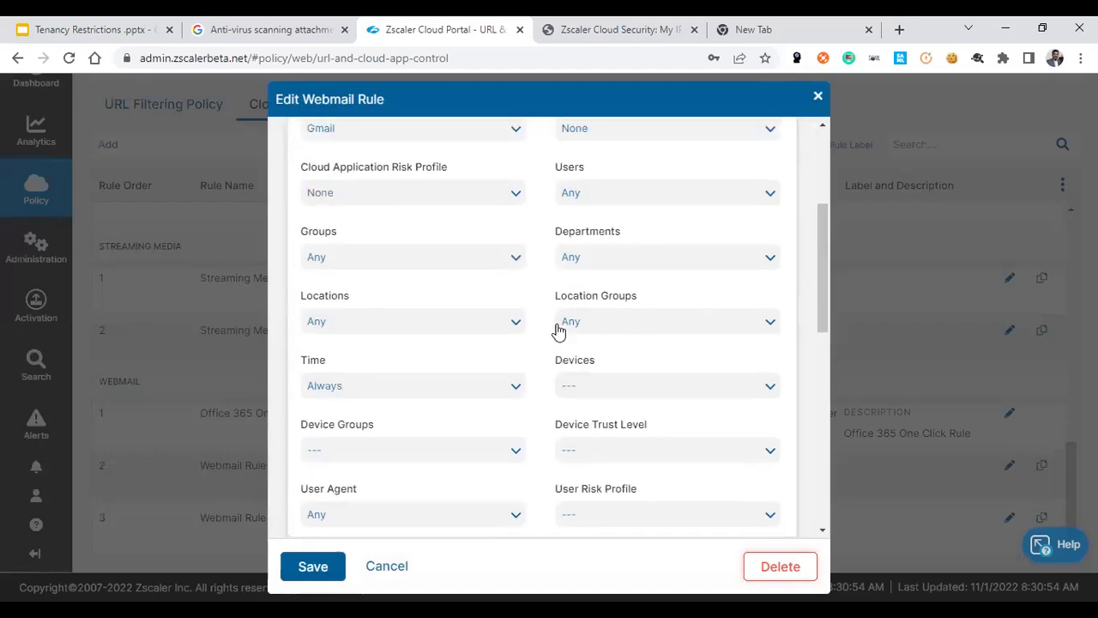
pyautogui.scroll(-2, 562, 330)
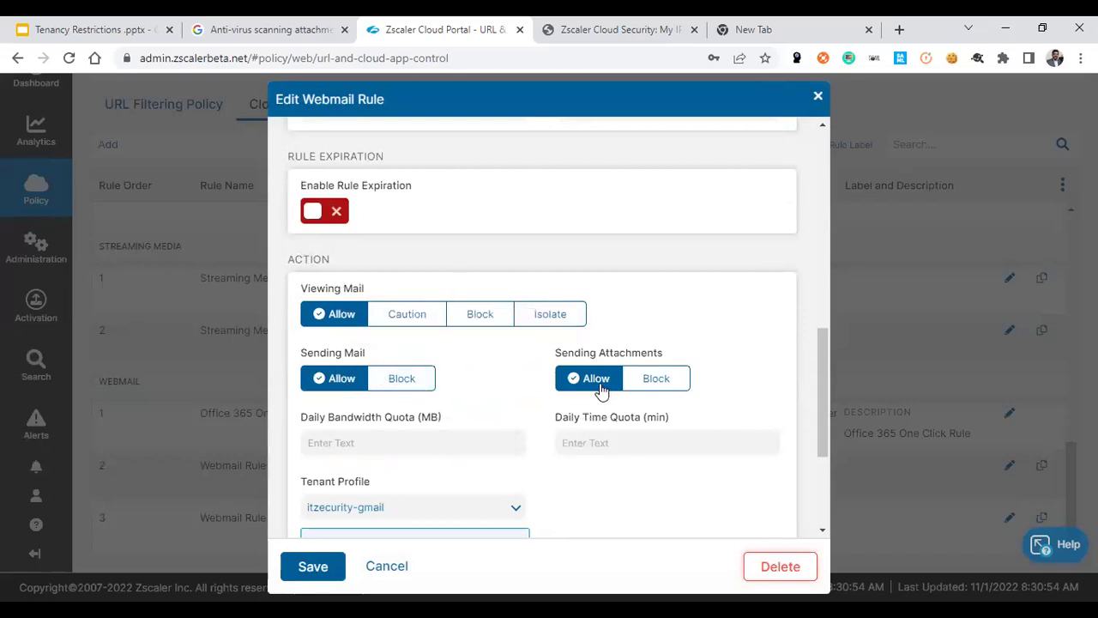
pyautogui.moveTo(582, 355)
pyautogui.scroll(-3, 664, 449)
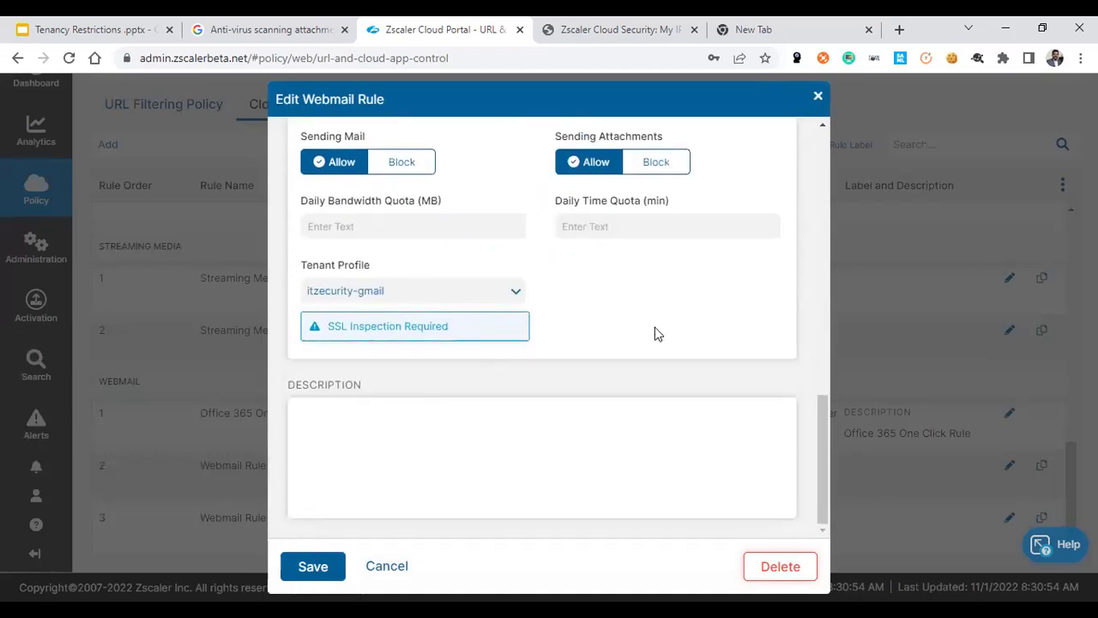
pyautogui.scroll(2, 654, 327)
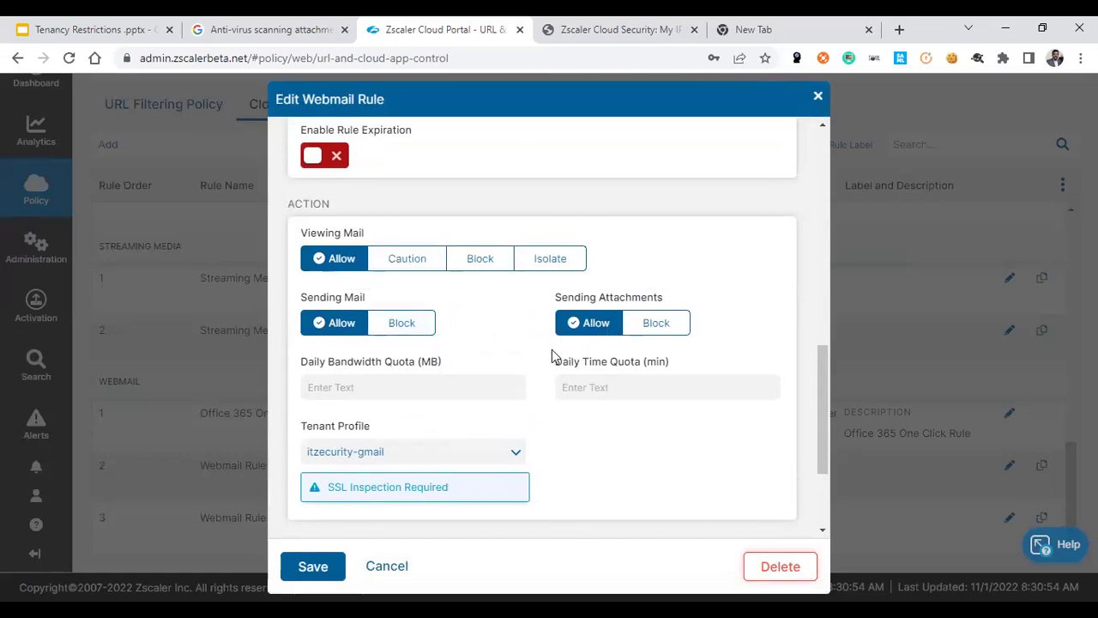
pyautogui.scroll(-1, 407, 397)
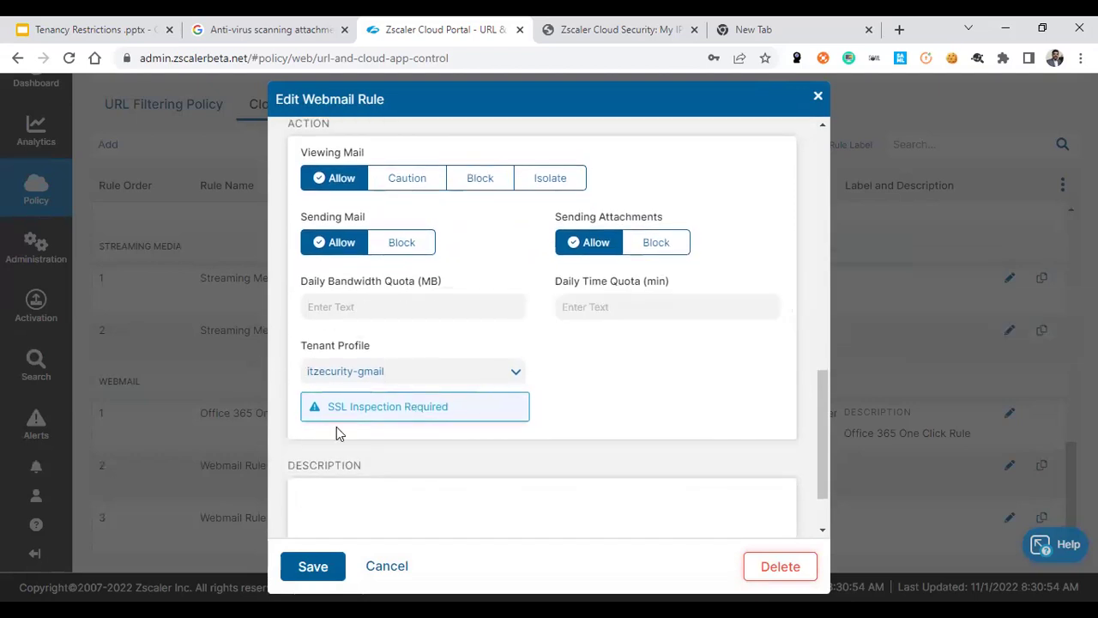
pyautogui.scroll(-1, 409, 441)
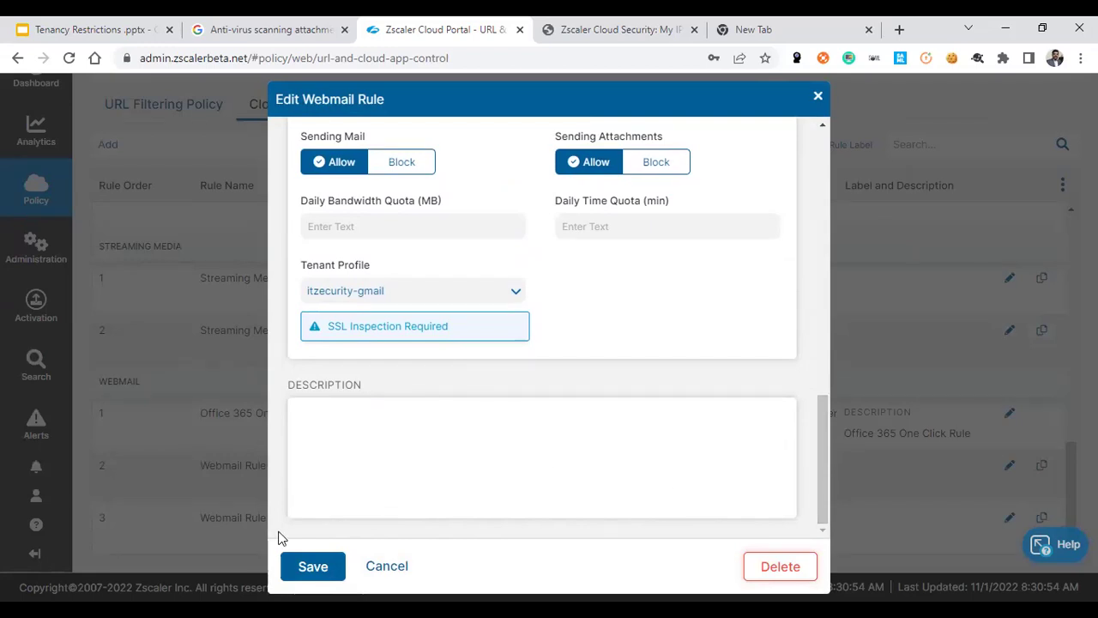
pyautogui.click(311, 565)
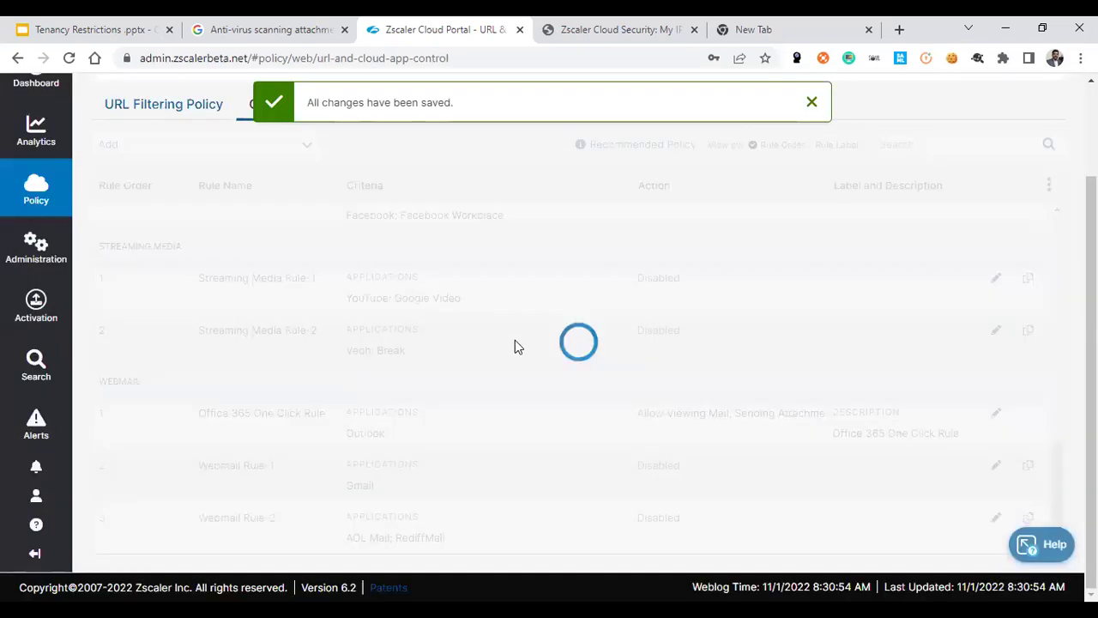
# Switch File_Sharing_1's Rule Status from Disabled to Enabled with tenant profile itzecurity-gmail and save.
pyautogui.scroll(2, 723, 383)
pyautogui.scroll(-4, 592, 378)
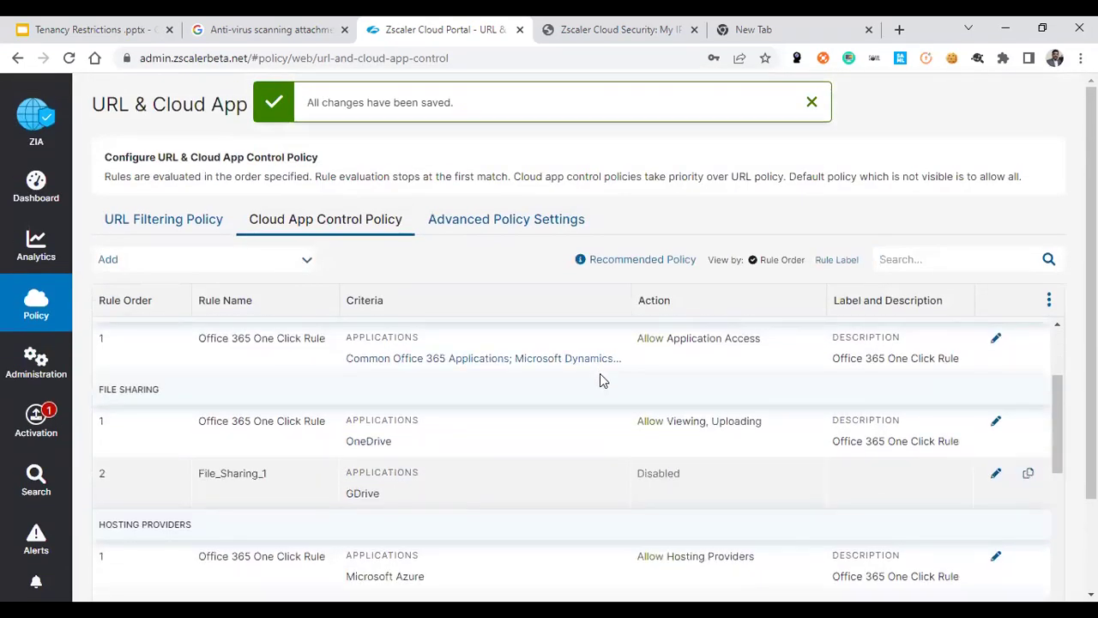
pyautogui.scroll(2, 625, 459)
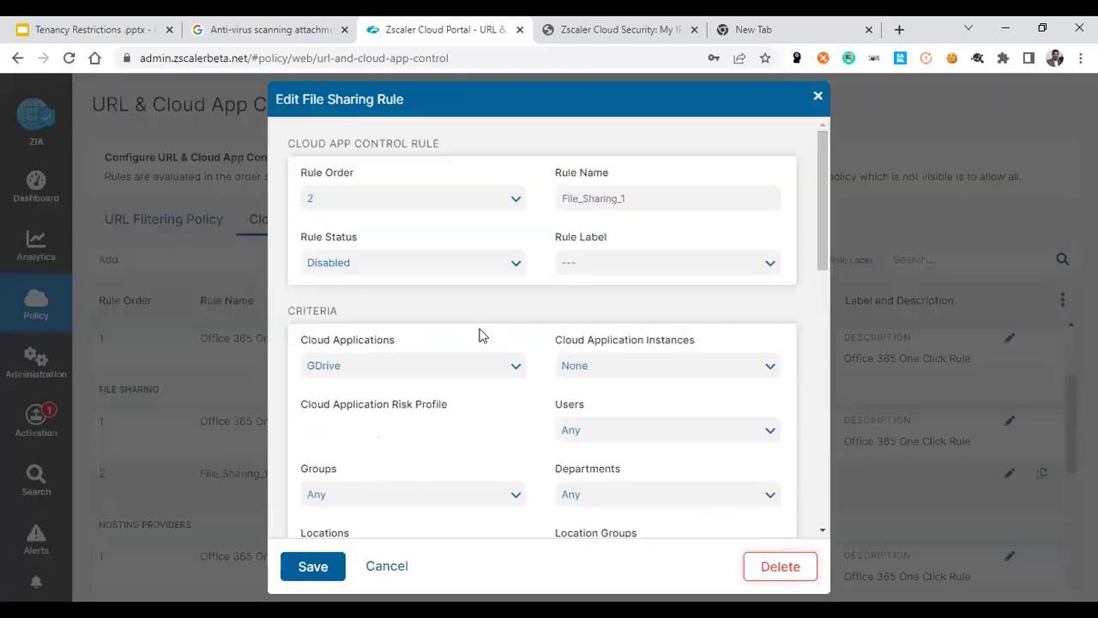
pyautogui.scroll(-3, 481, 333)
pyautogui.scroll(3, 447, 294)
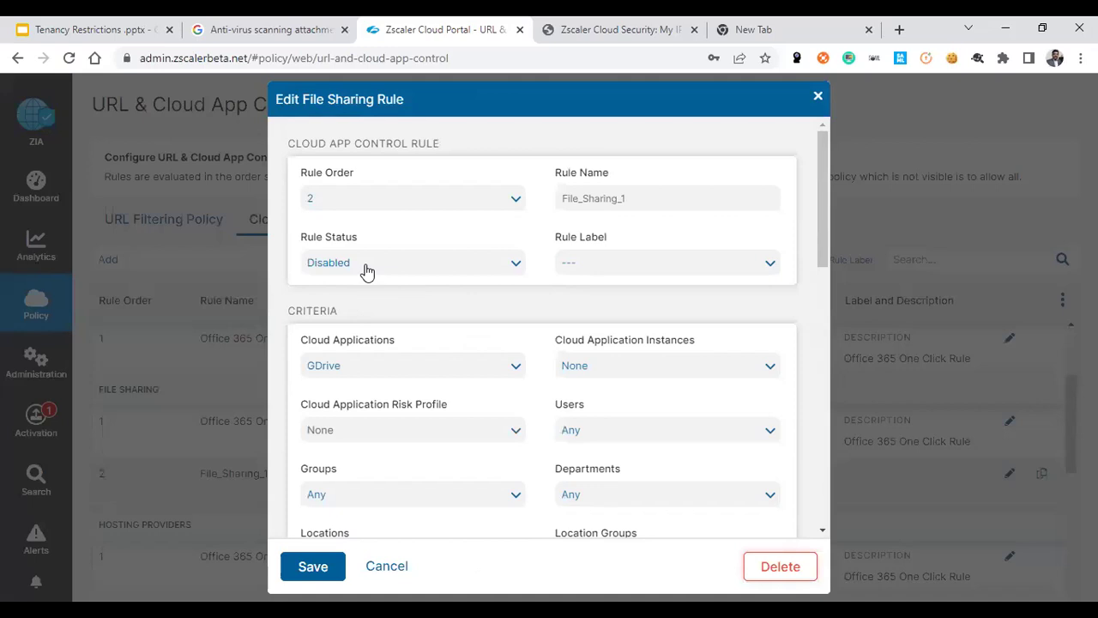
pyautogui.click(367, 264)
pyautogui.click(352, 289)
pyautogui.scroll(-10, 447, 368)
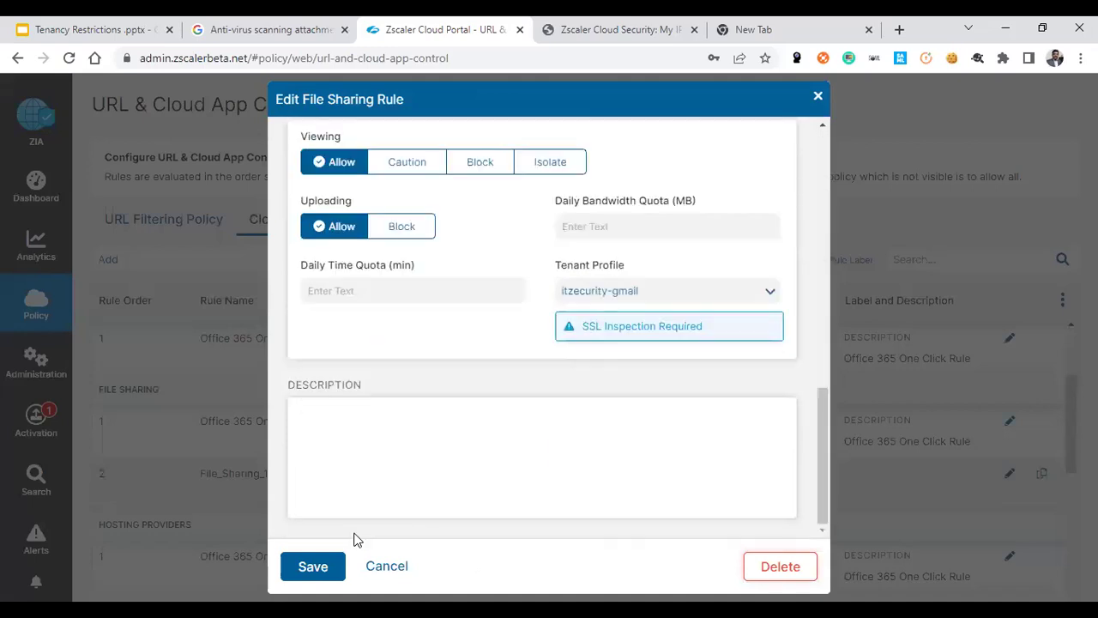
pyautogui.click(326, 564)
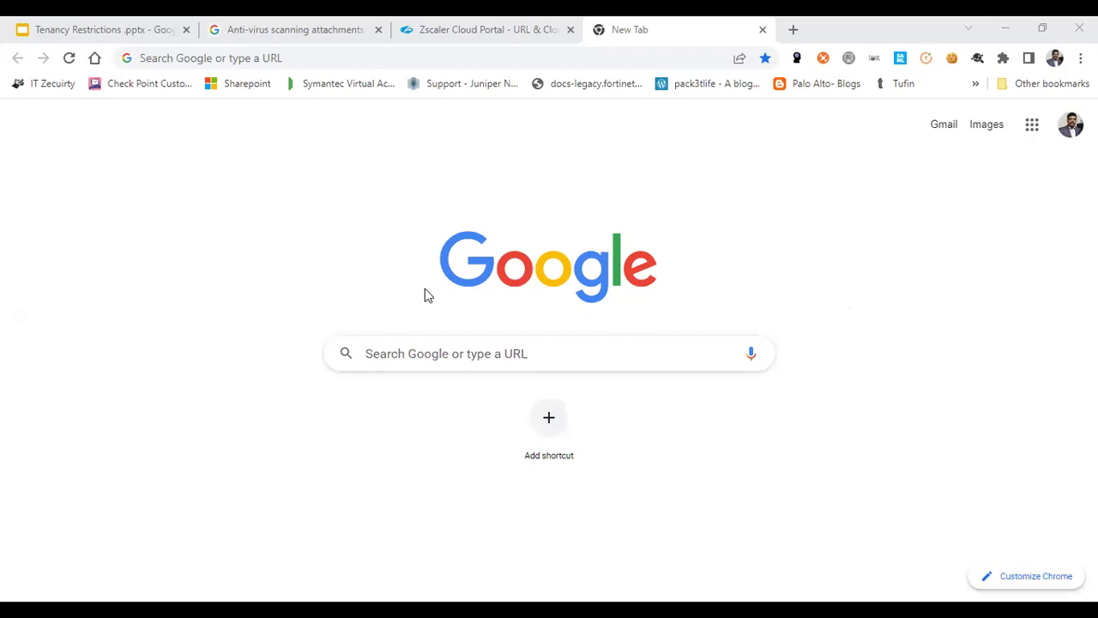
# Load gmail.com in Chrome to confirm personal Gmail shows 'This service is not available'.
pyautogui.click(333, 58)
pyautogui.write('gmail.')
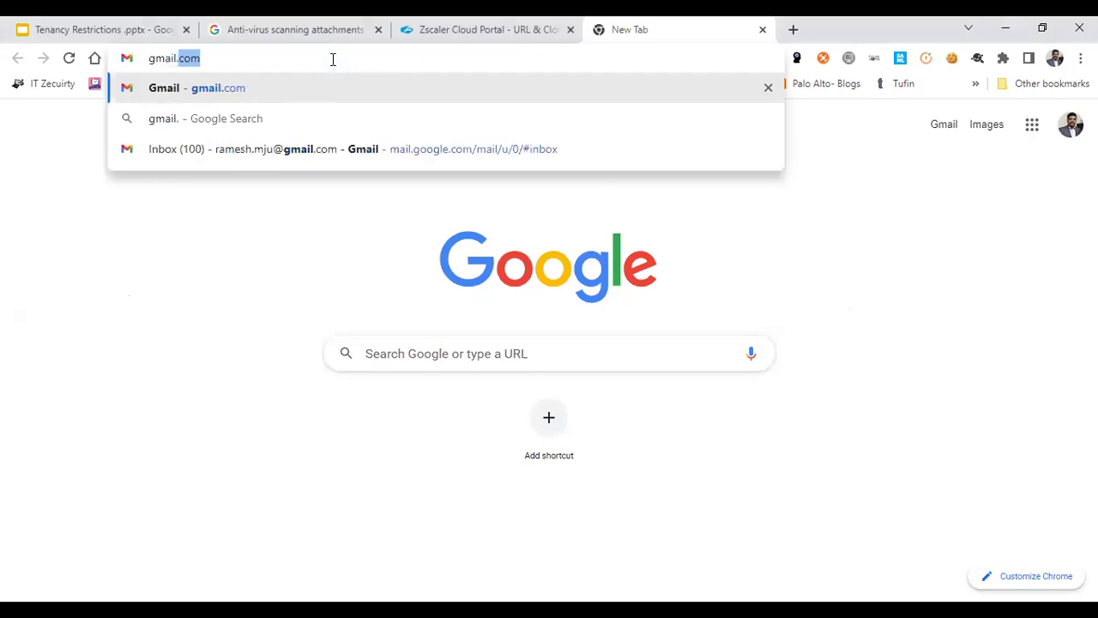
pyautogui.write('com')
pyautogui.press('Return')
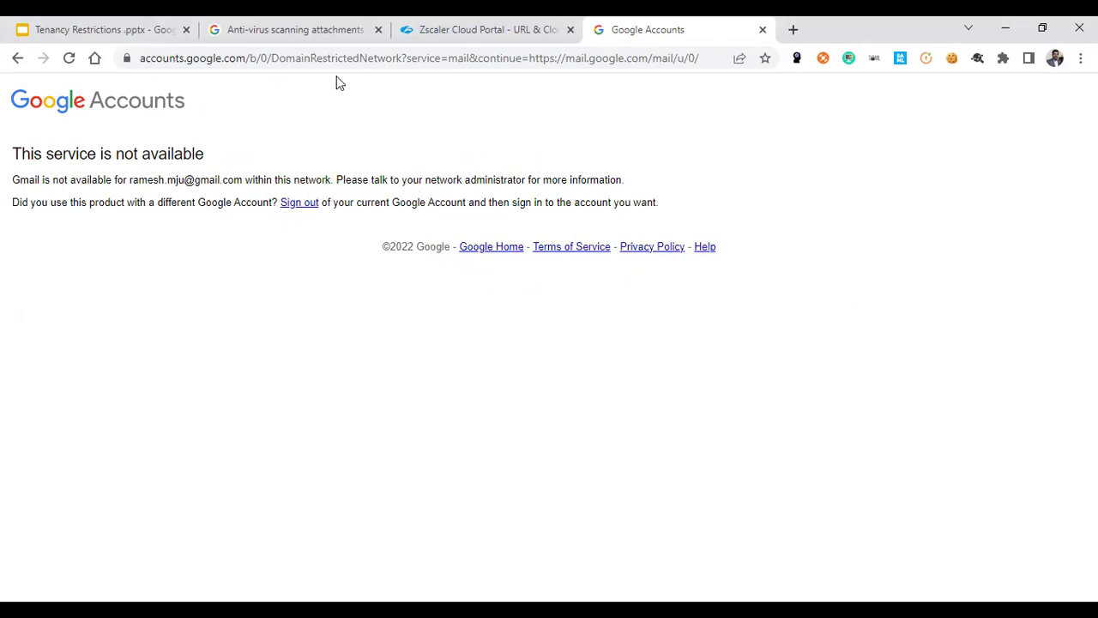
# Load drive.google.com in a new Chrome tab to check that Drive is blocked.
pyautogui.click(795, 32)
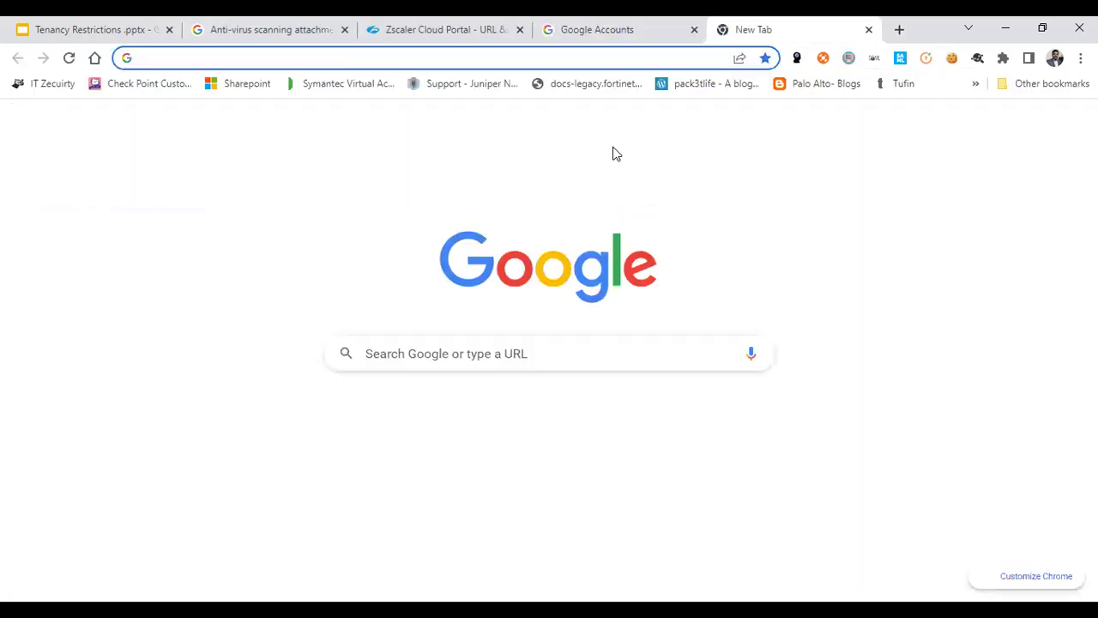
pyautogui.write('dgdr')
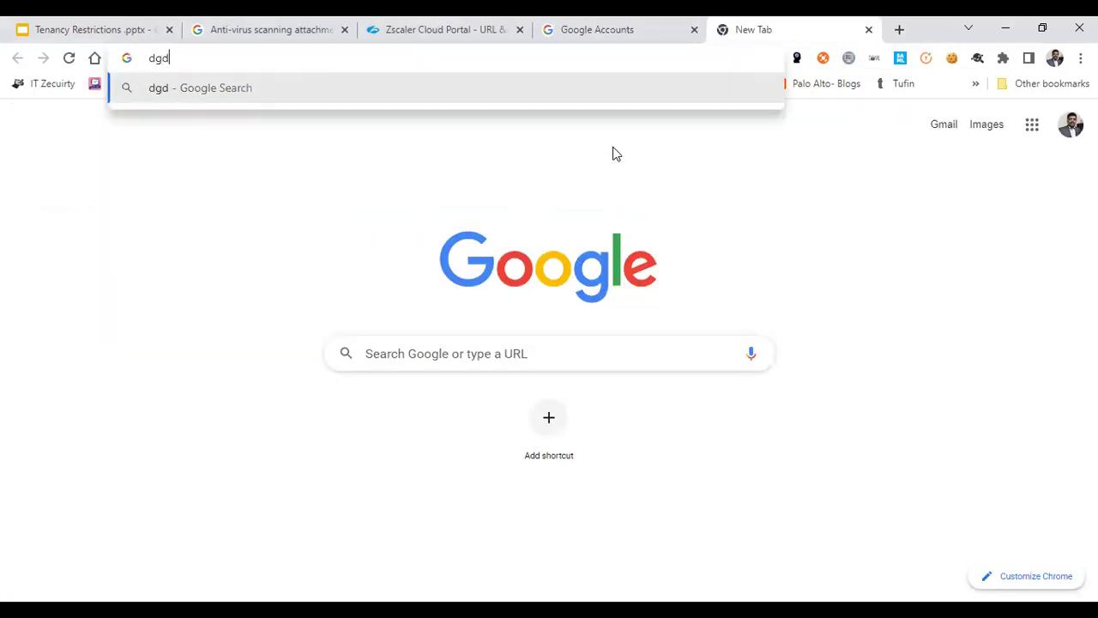
pyautogui.press('BackSpace')
pyautogui.press('BackSpace')
pyautogui.press('BackSpace')
pyautogui.press('BackSpace')
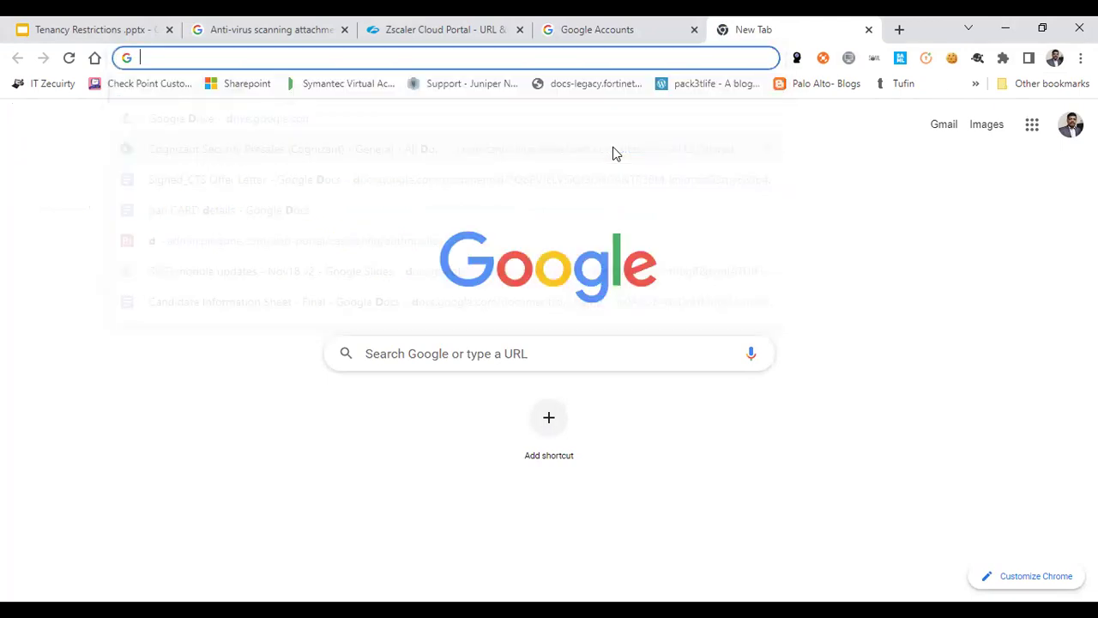
pyautogui.write('gdr')
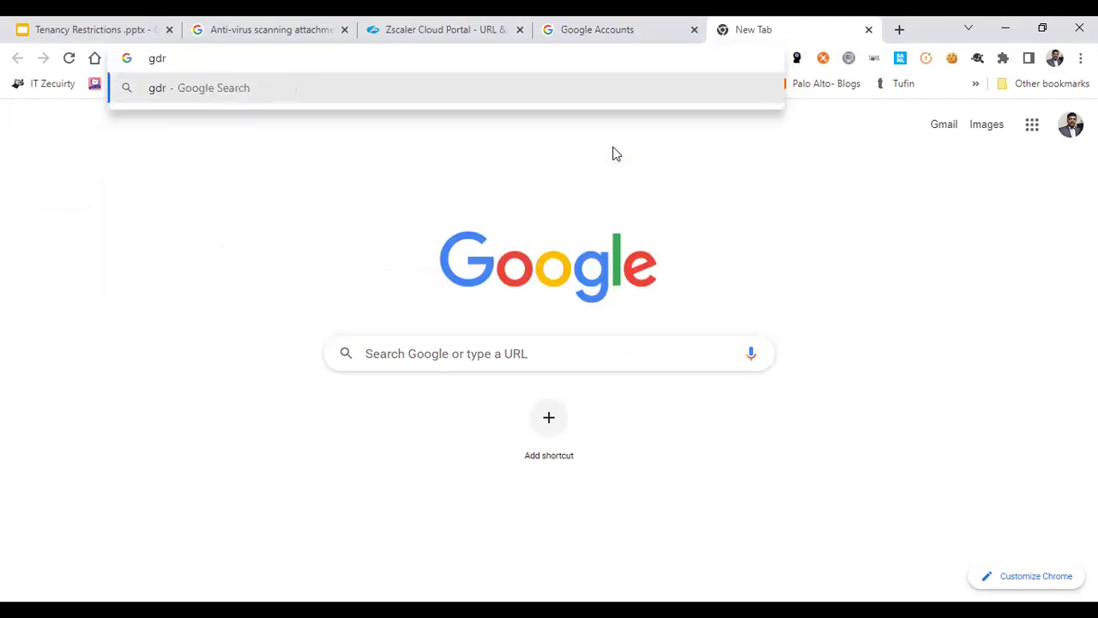
pyautogui.press('BackSpace')
pyautogui.press('BackSpace')
pyautogui.press('BackSpace')
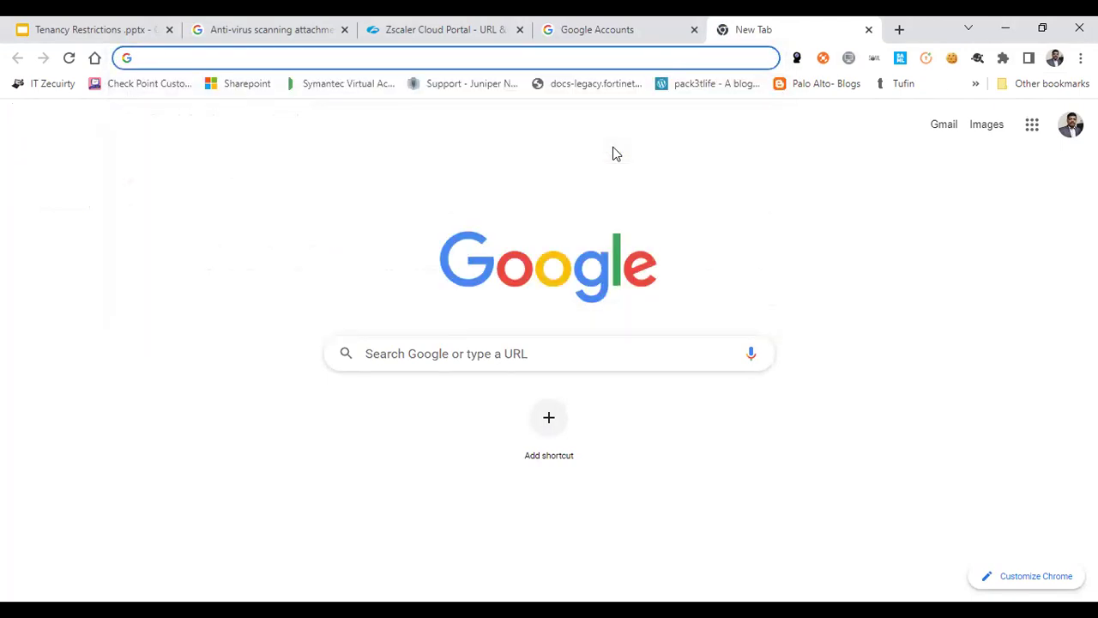
pyautogui.write('r')
pyautogui.press('BackSpace')
pyautogui.write('dr')
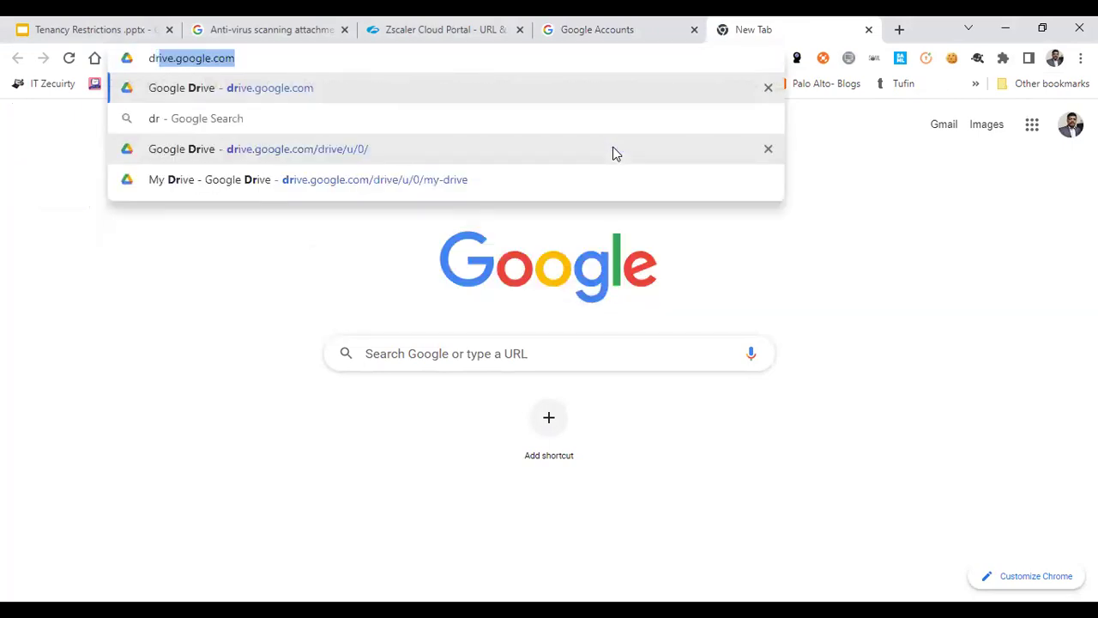
pyautogui.press('Return')
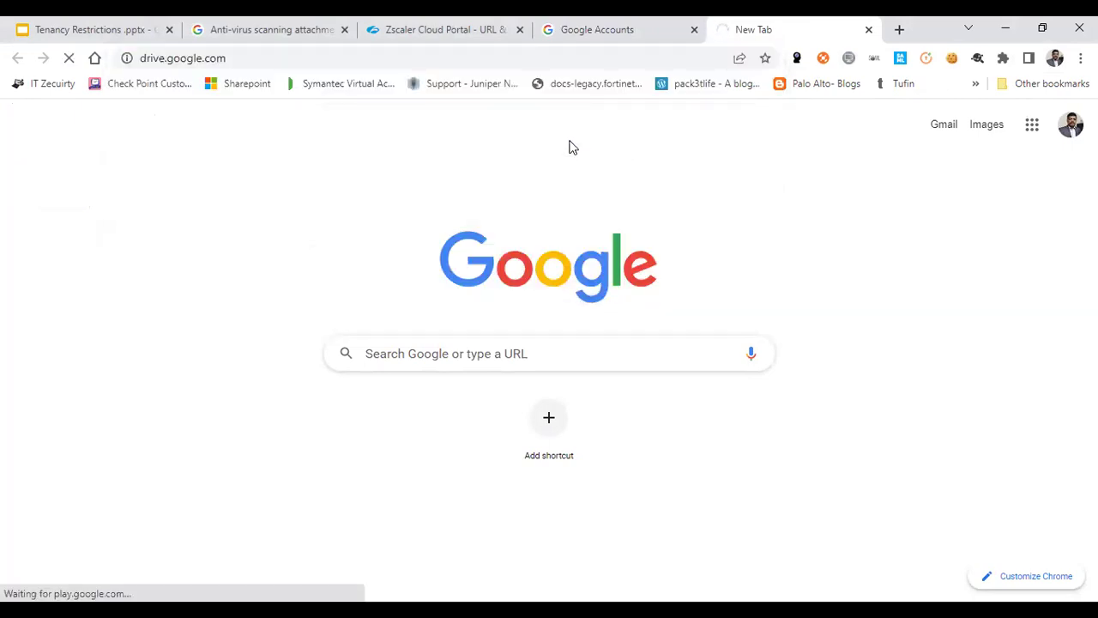